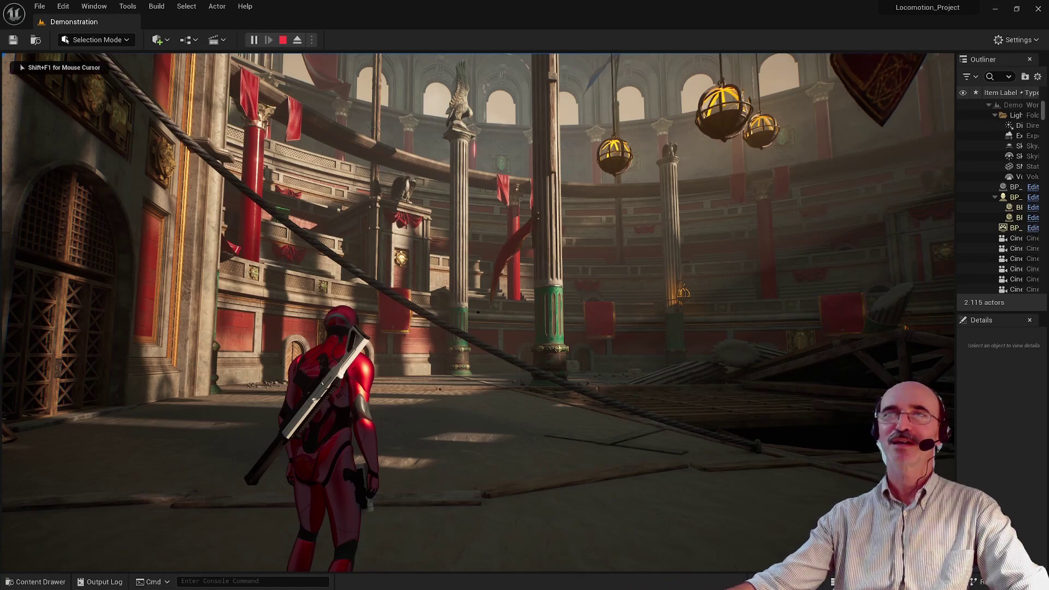
Walk the red armored character forward, along the arena wall, and up to the wooden gate
key(w)
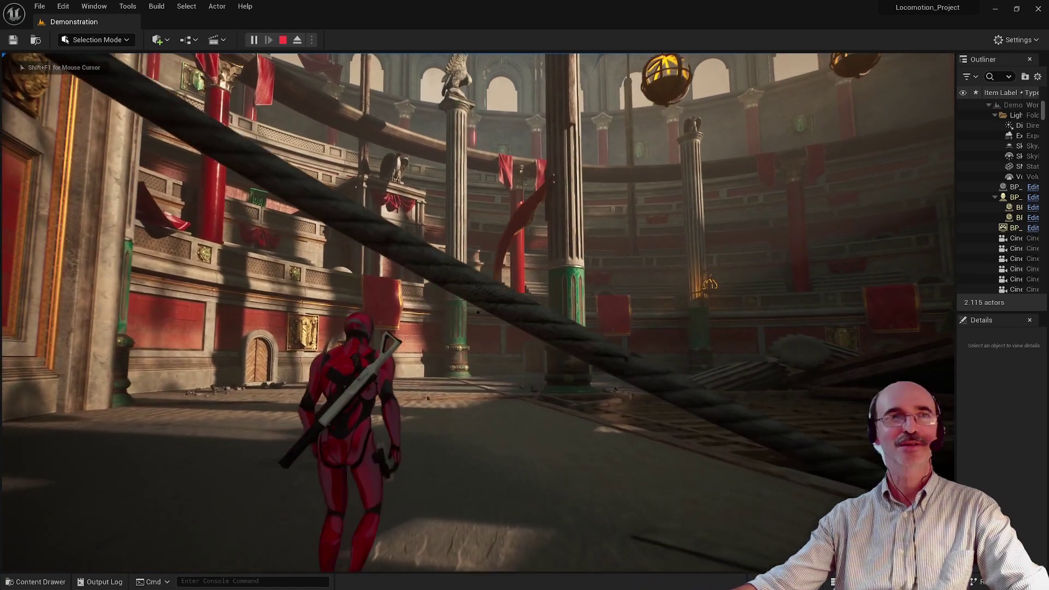
key(w)
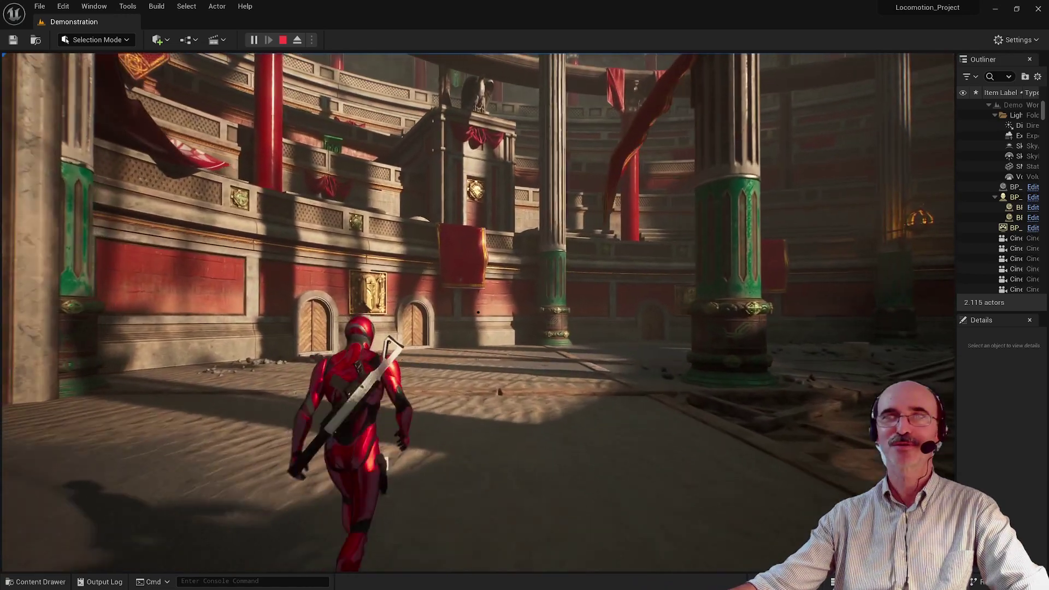
key(w)
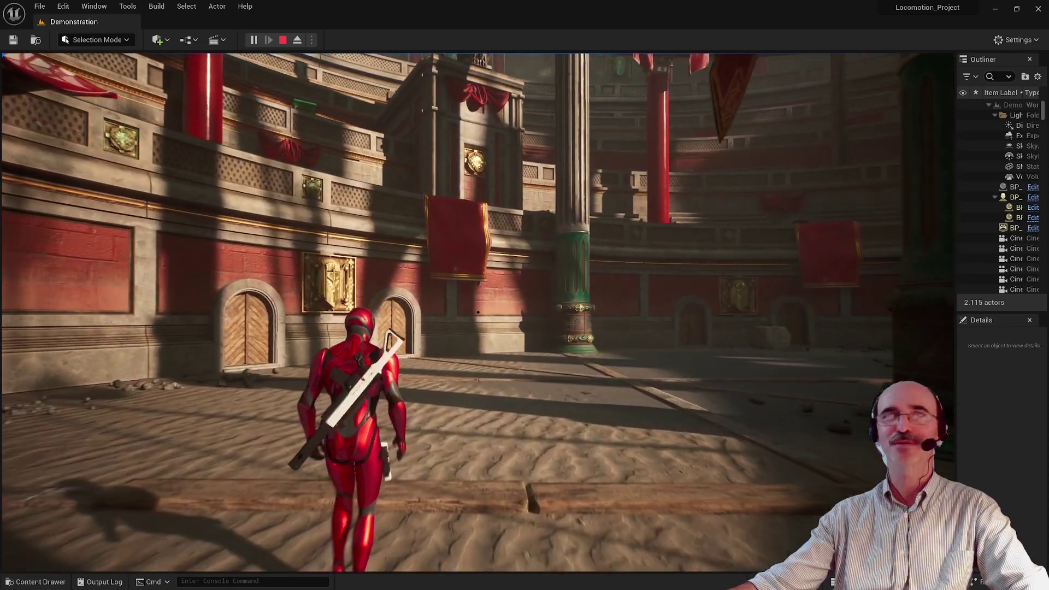
key(a)
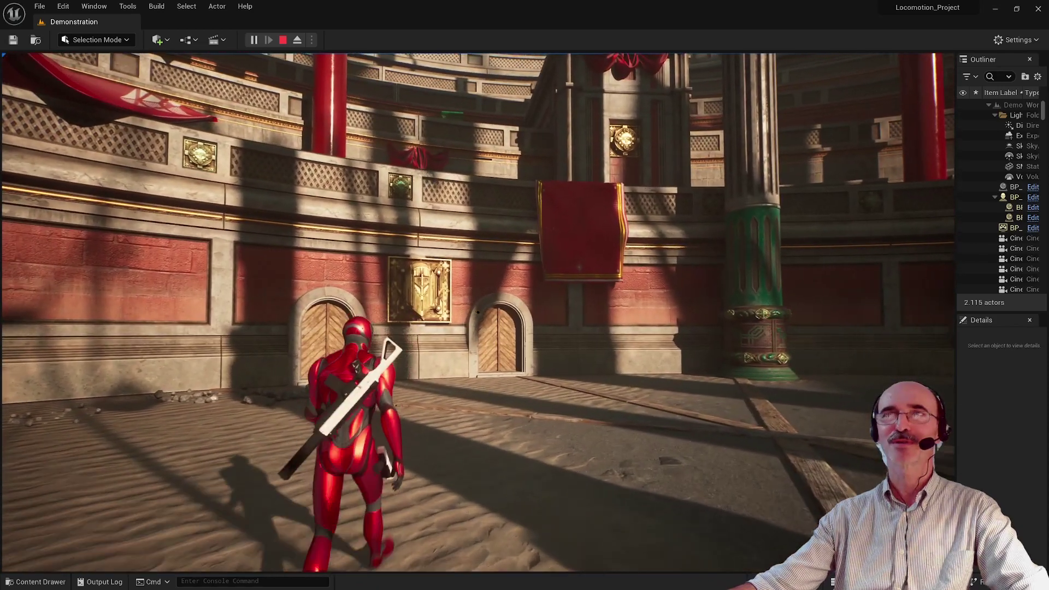
key(w)
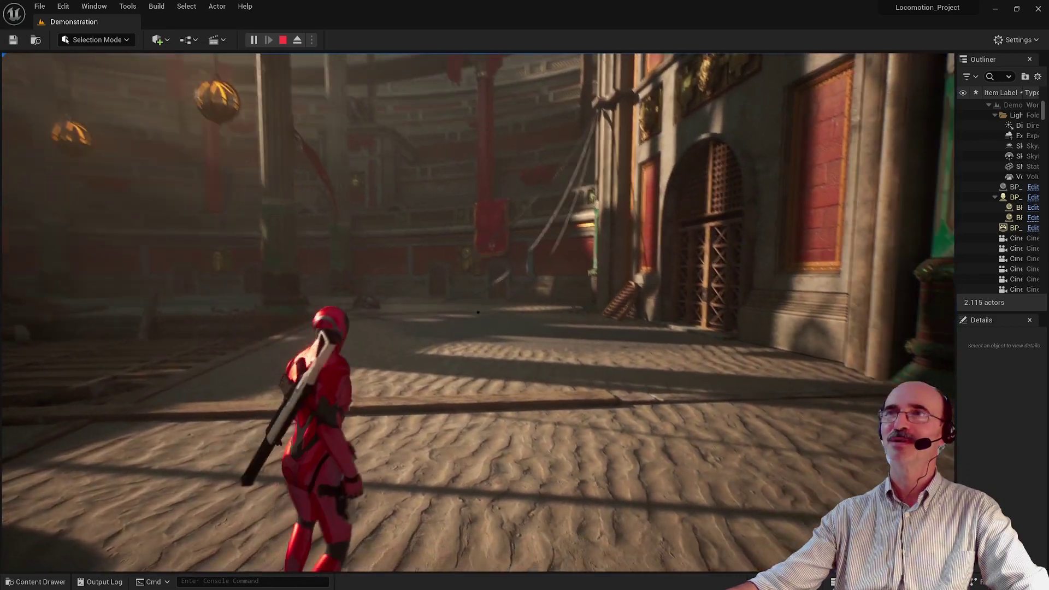
key(w)
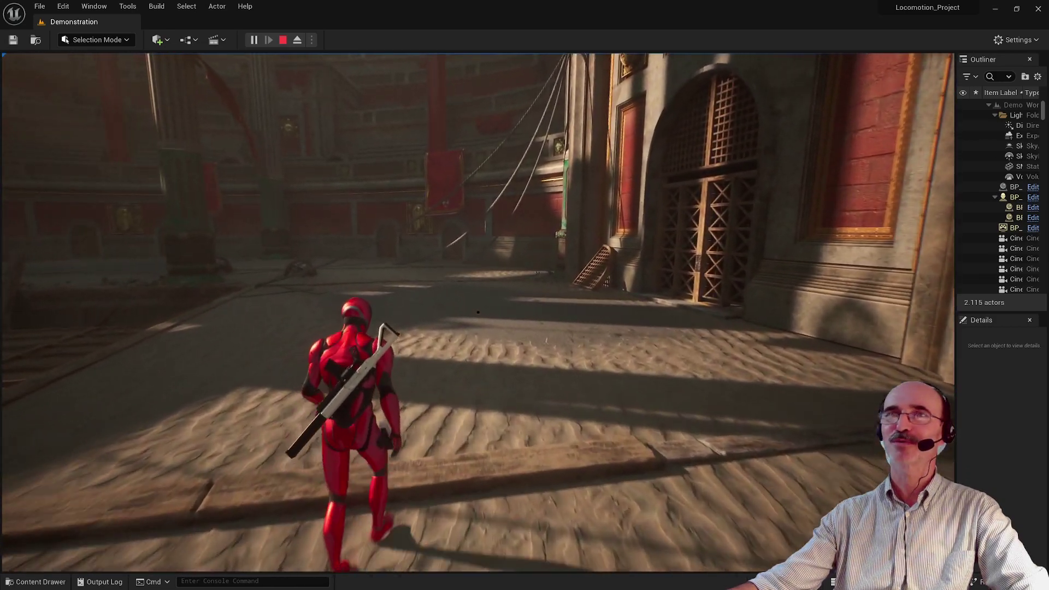
key(w)
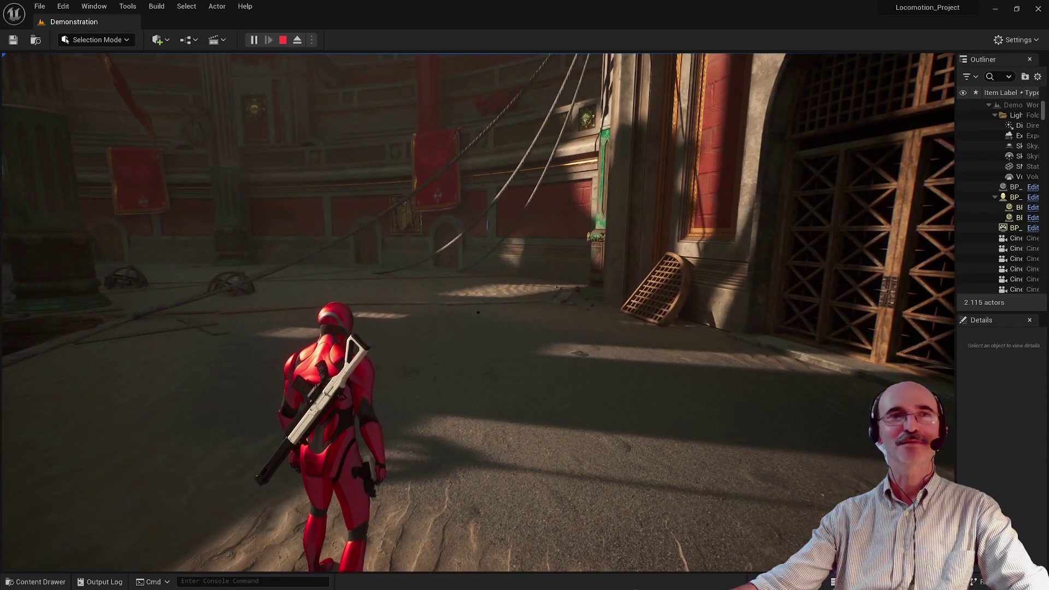
Turn the character toward the red wall and fire three rifle shots at it
key(d)
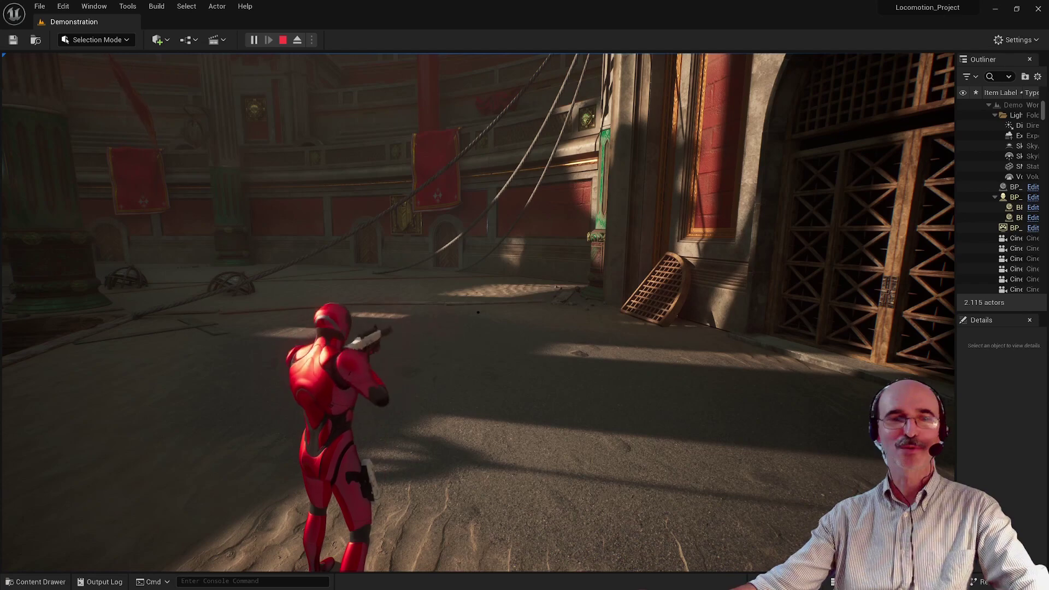
key(w)
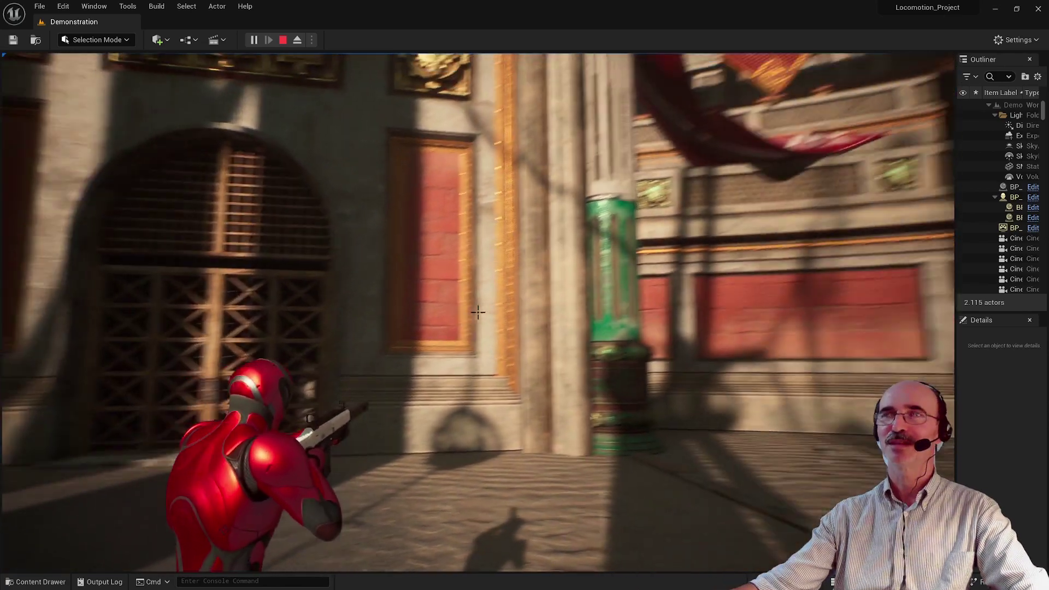
click(478, 312)
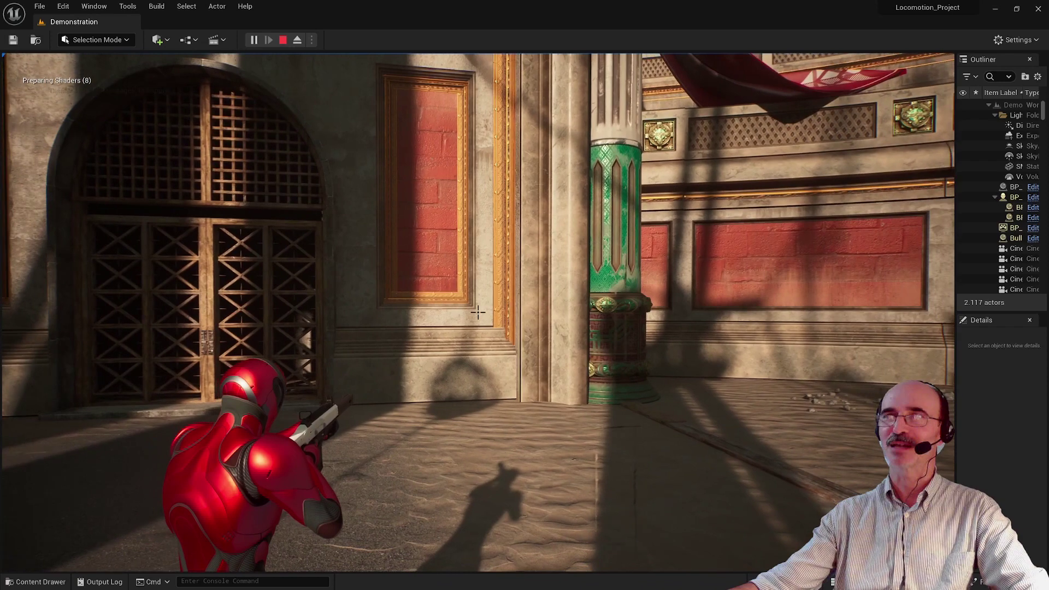
click(478, 312)
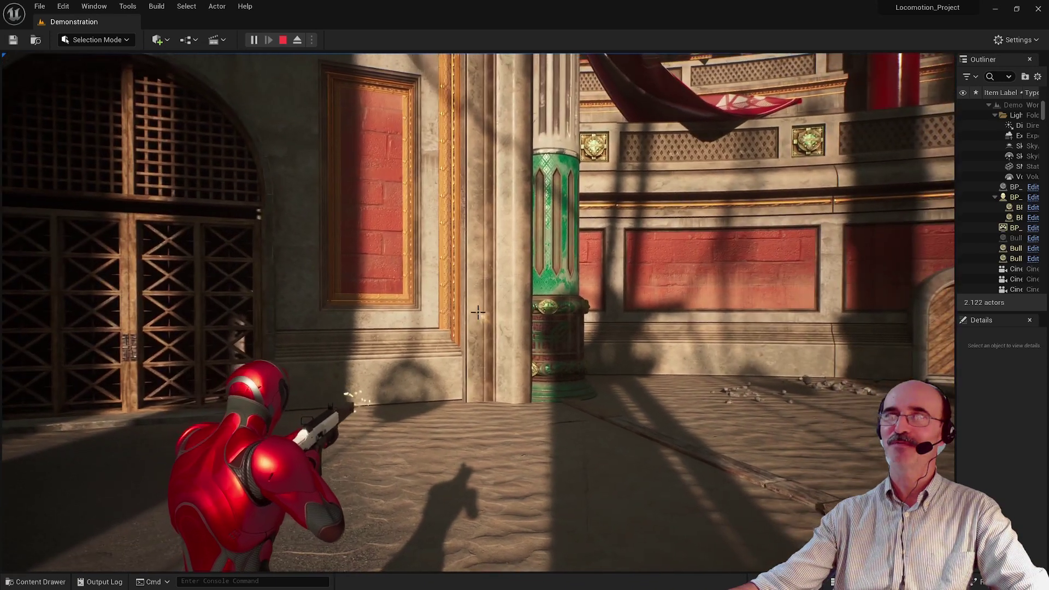
click(478, 312)
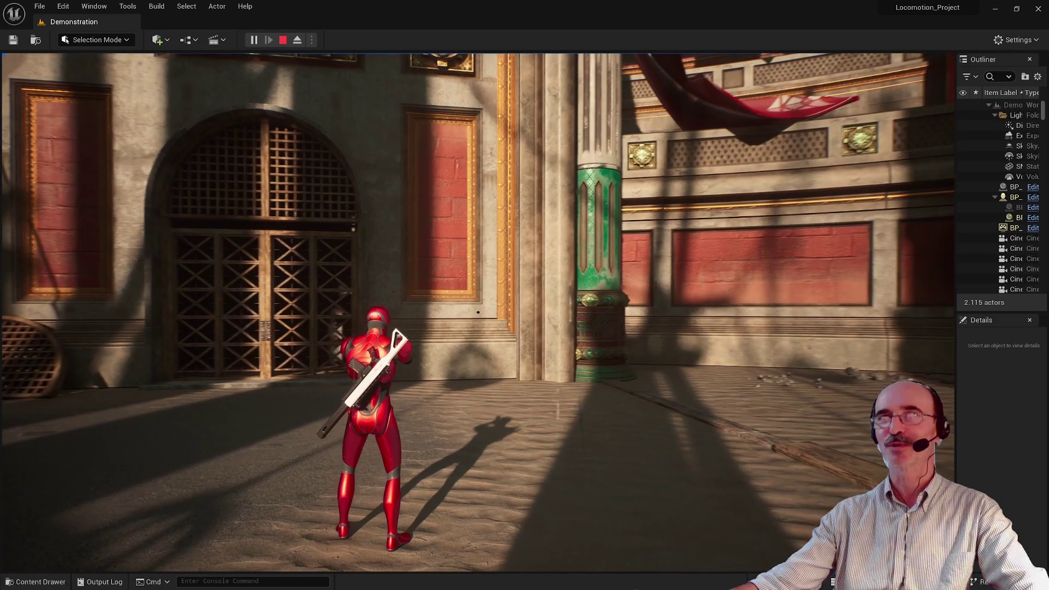
Raise the rifle into over-shoulder aim and fire two more shots at the wall
right_click(478, 312)
click(479, 312)
click(478, 312)
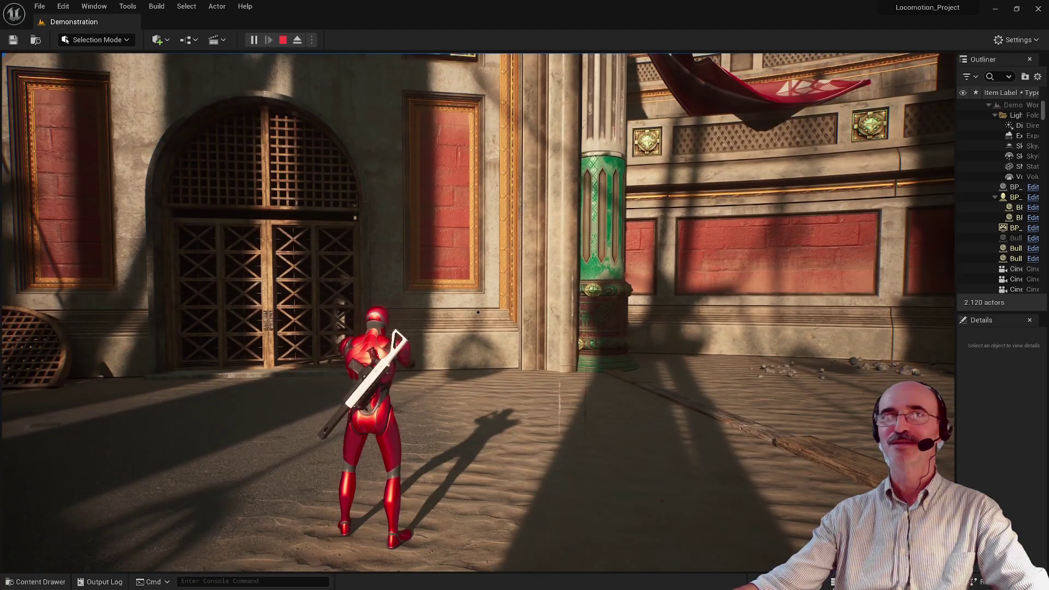
Walk the character across the wooden floor toward the green pillar while swinging the camera around
key(w)
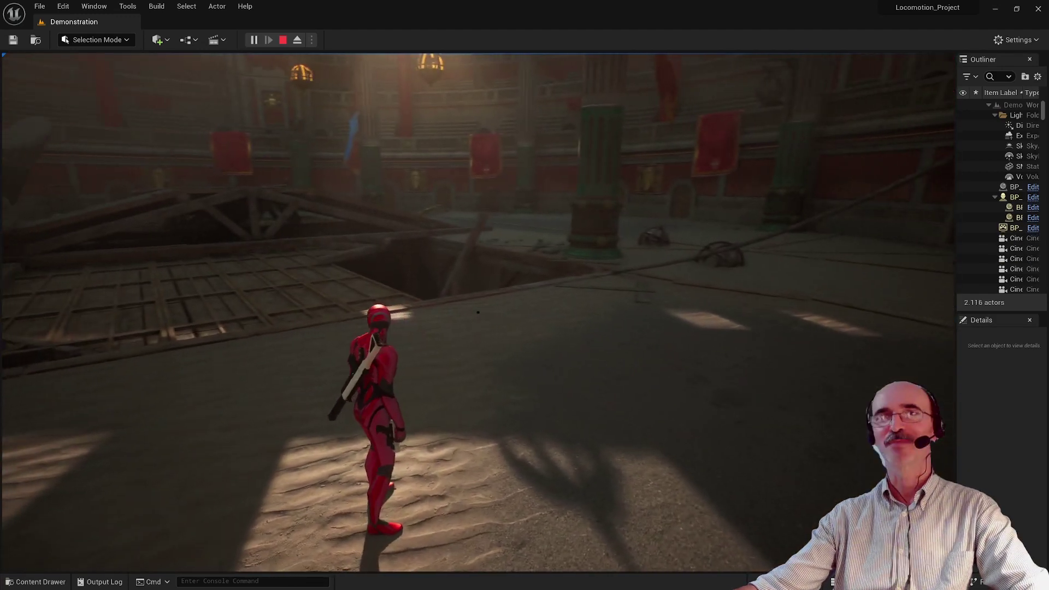
key(w)
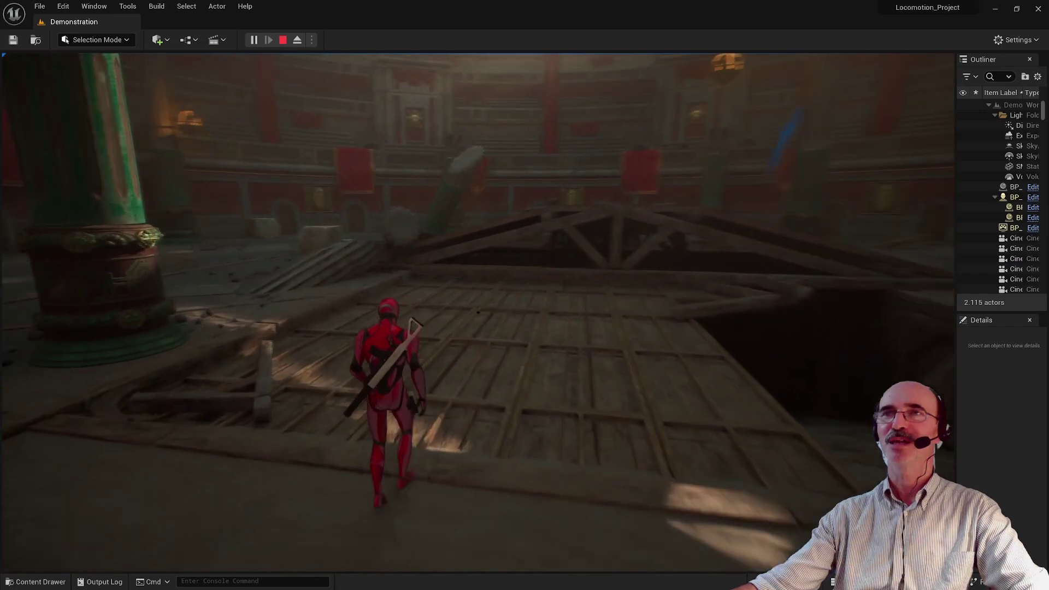
key(w)
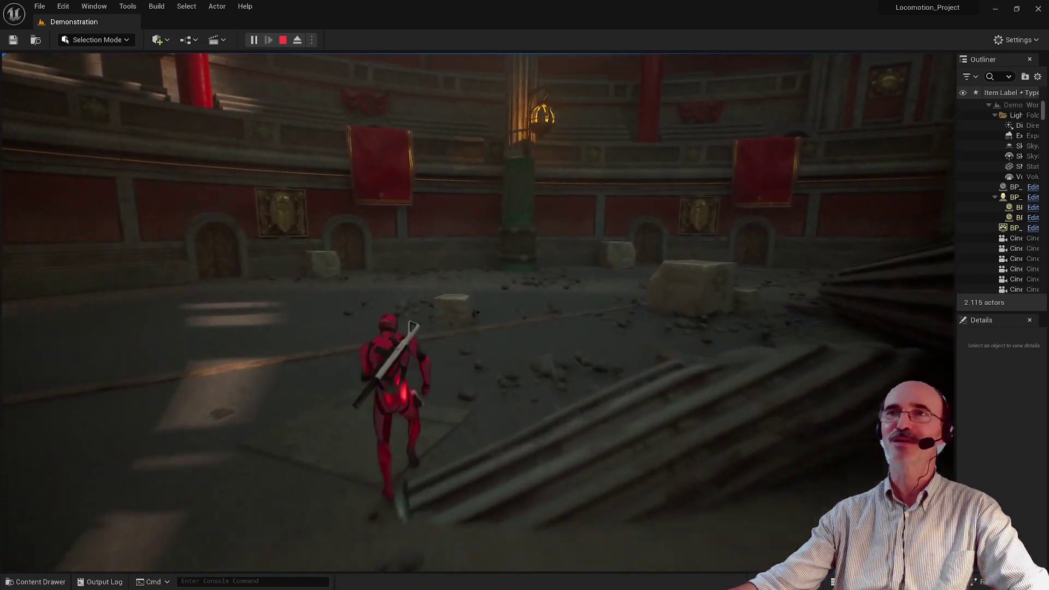
key(w)
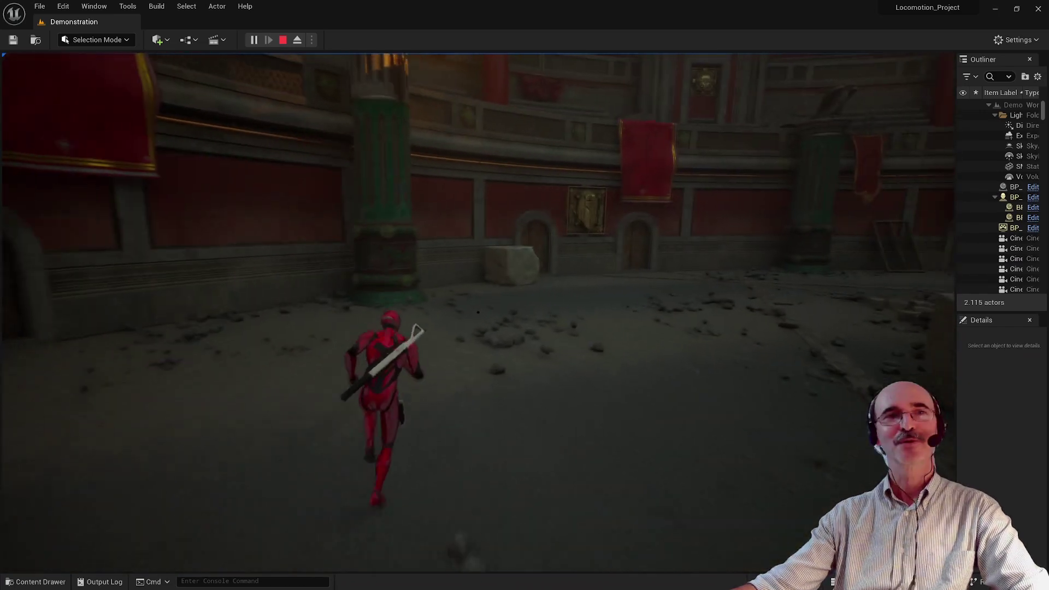
key(w)
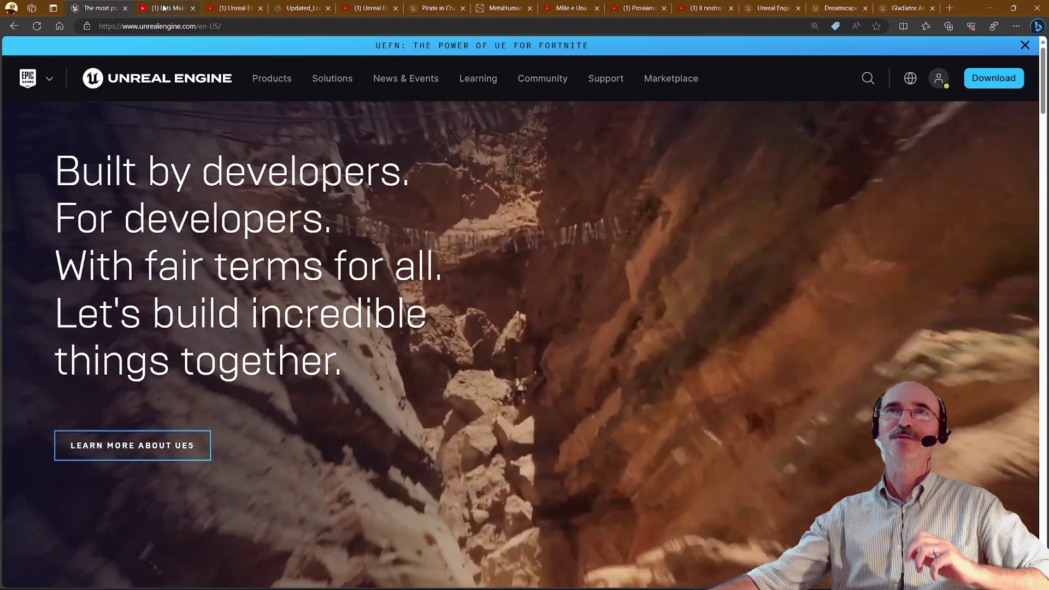
Go to the Lets Make Game channel, then the 'Updated Lyra Locomotion Project File' video
click(164, 8)
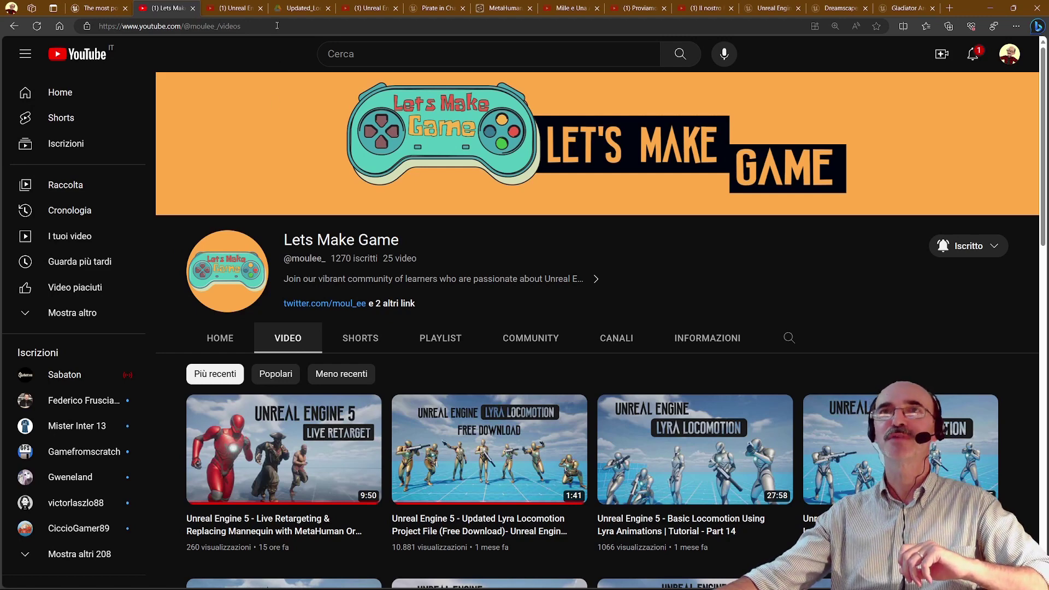
click(246, 12)
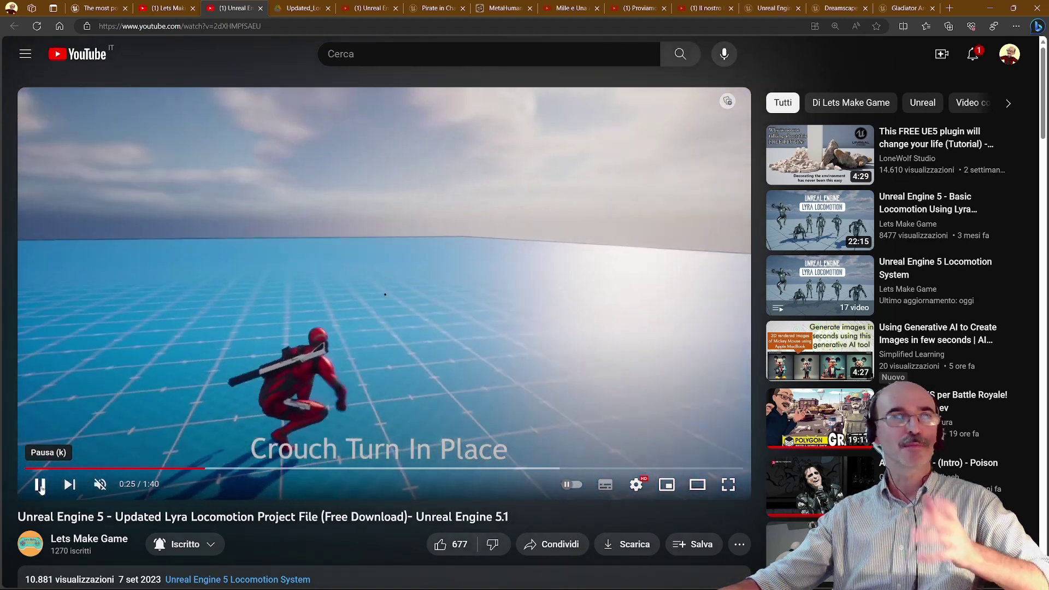
Pause the Lyra locomotion video, view its shared Drive folder, then open the Live Retargeting video
click(41, 487)
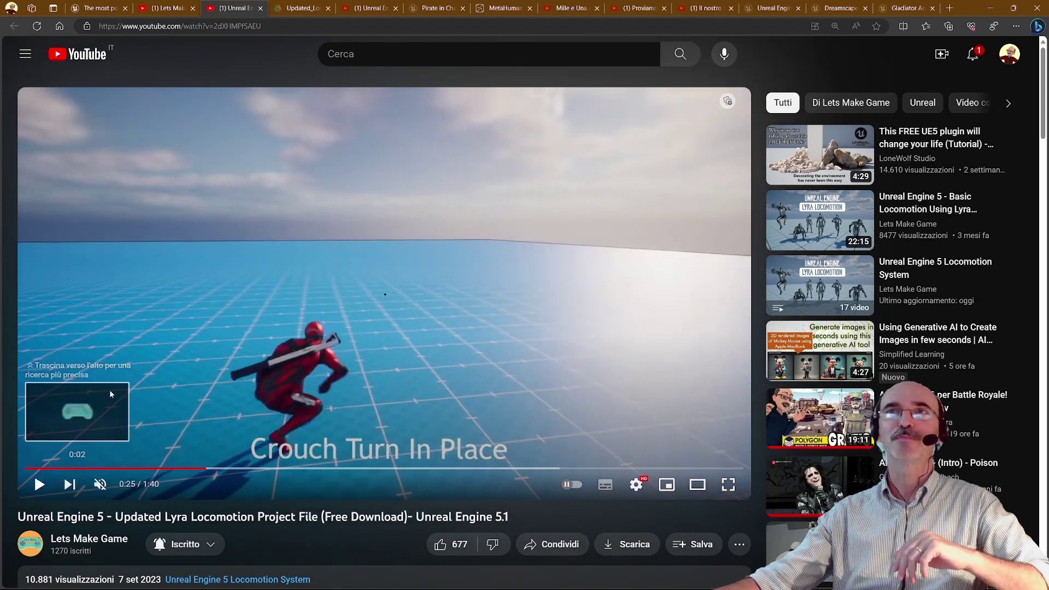
click(296, 12)
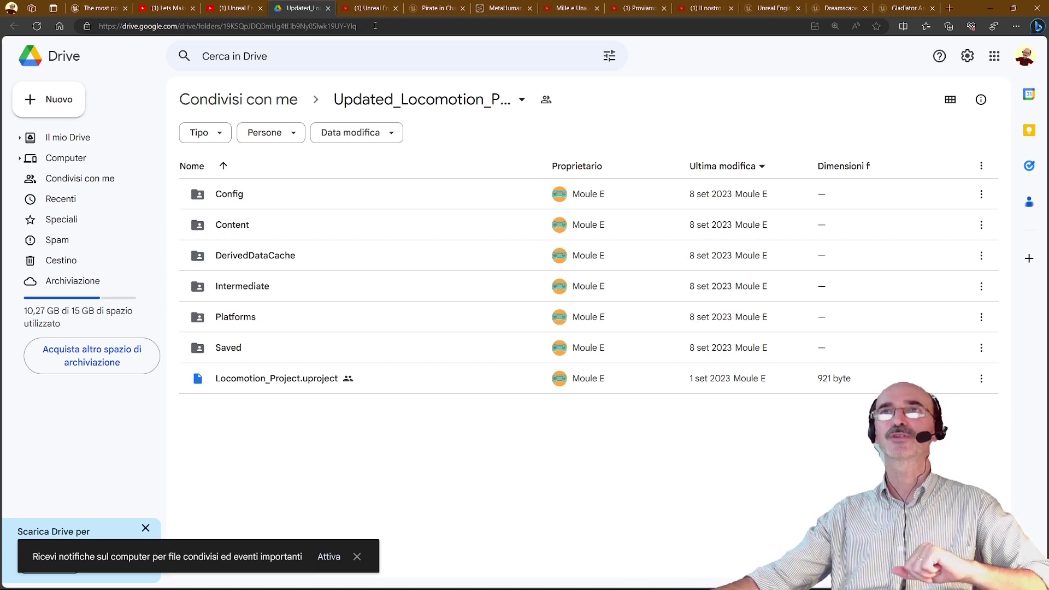
click(367, 9)
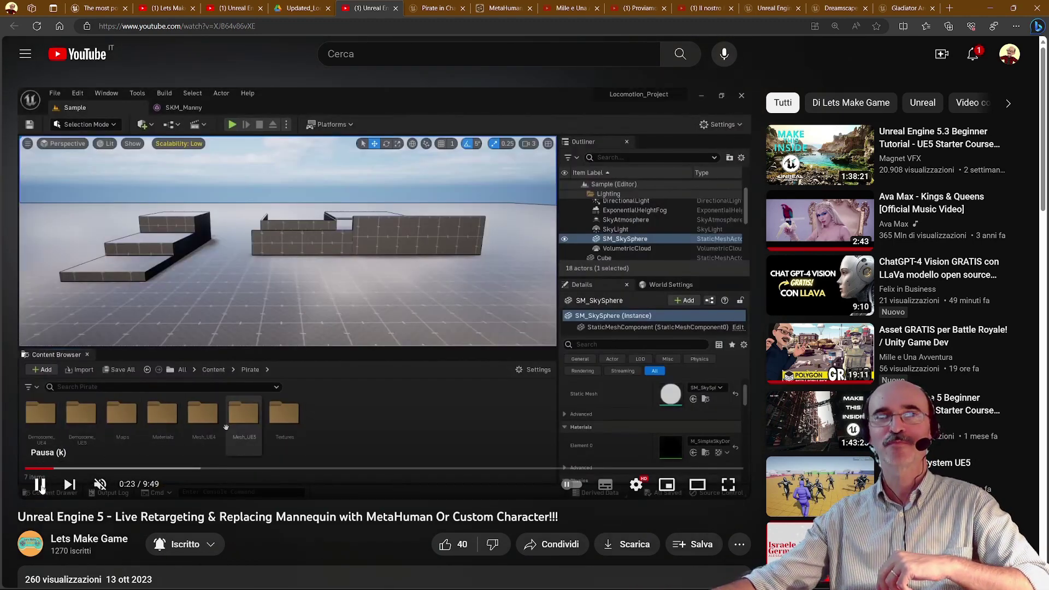
Pause the Live Retargeting video at 0:23 on the Pirate content folder
click(40, 486)
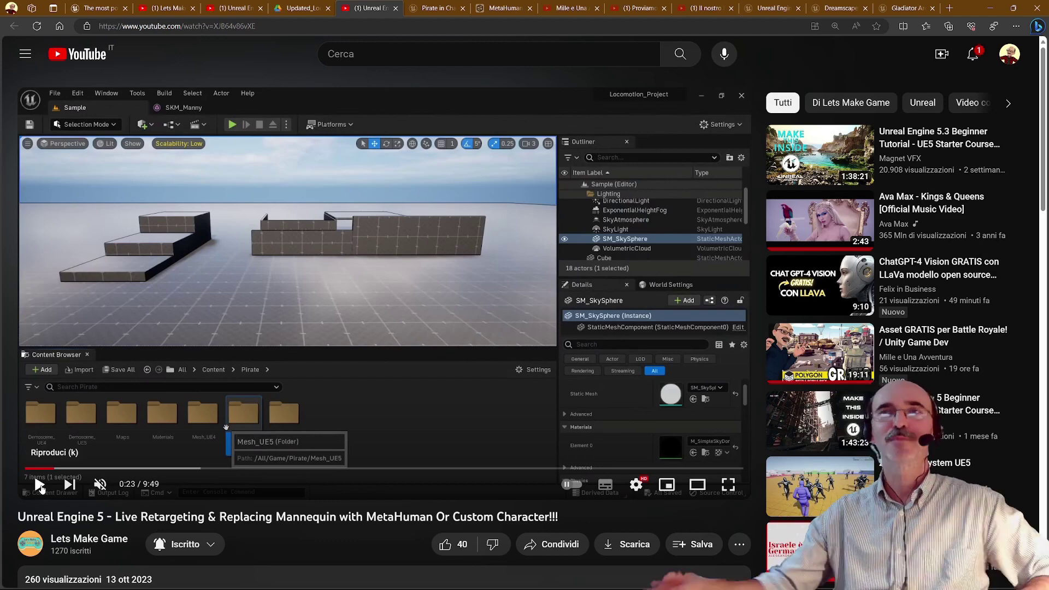
Browse the Pirate pack's Marketplace page and three-pirate-variants image, then view the MetaHuman site
click(440, 10)
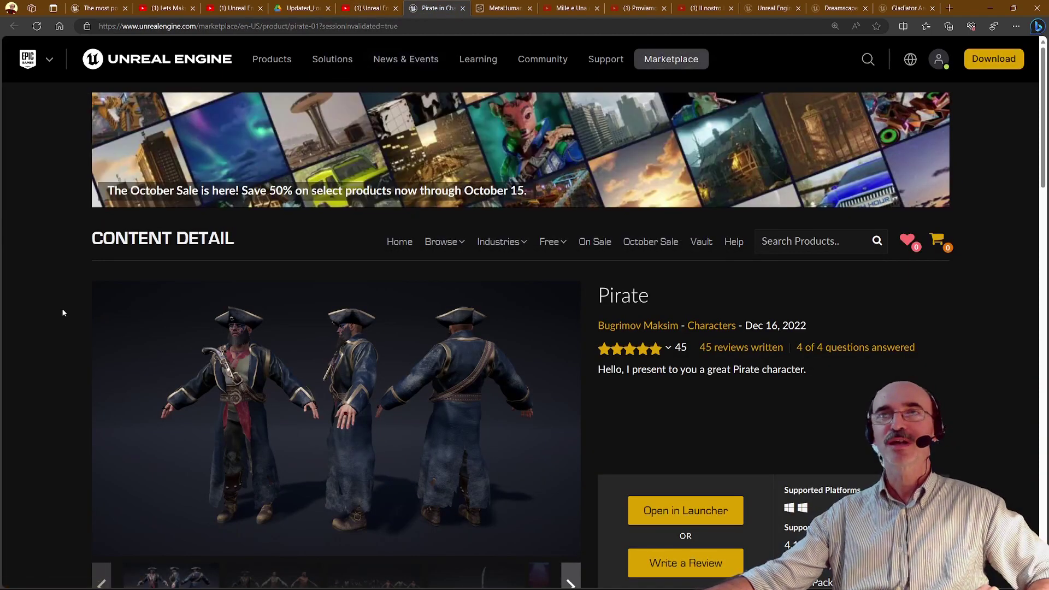
scroll(62, 312, down, 2)
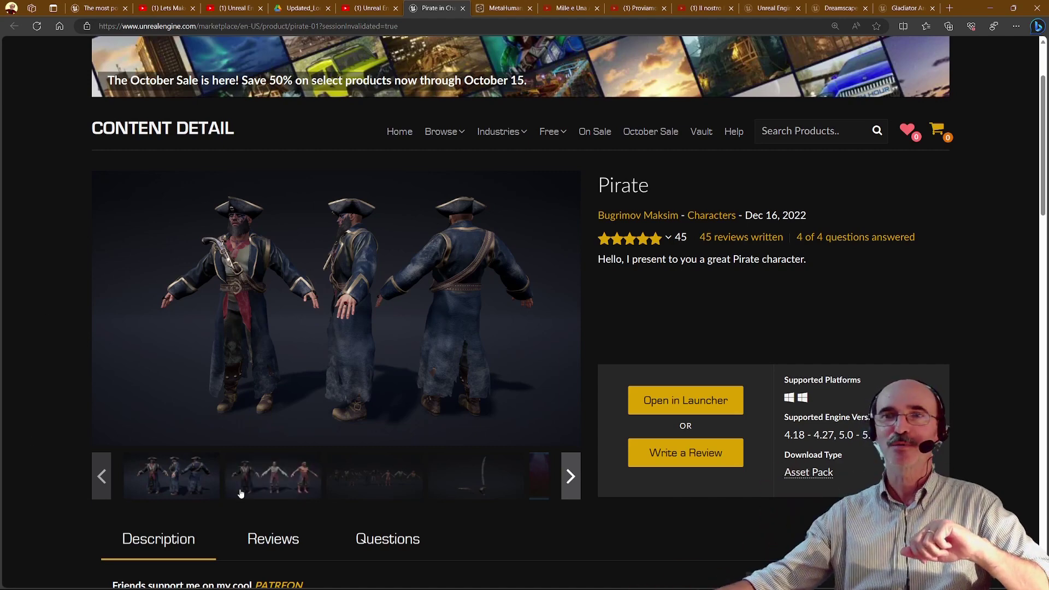
click(278, 488)
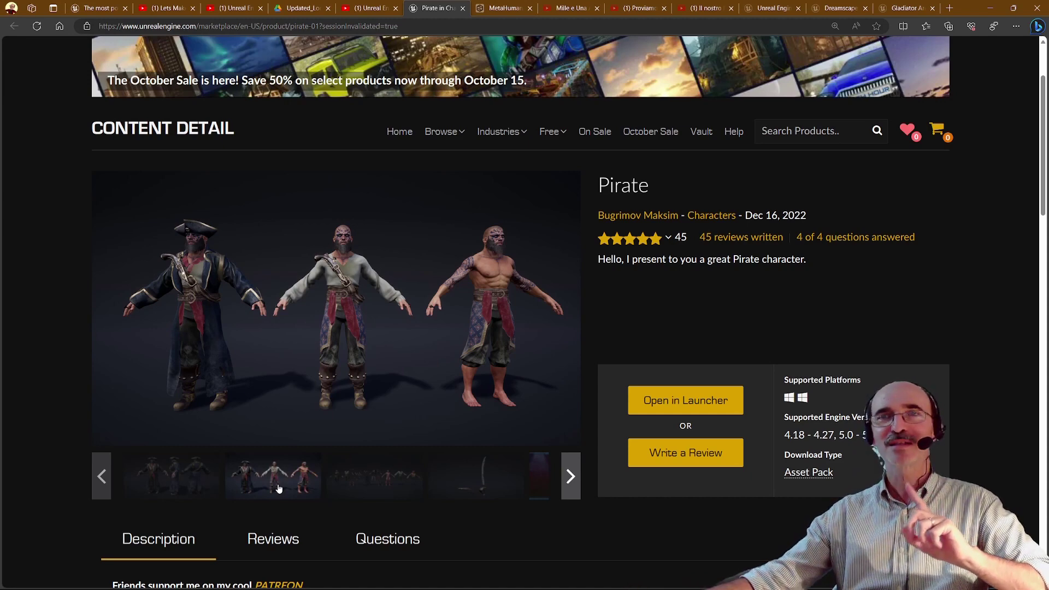
click(506, 8)
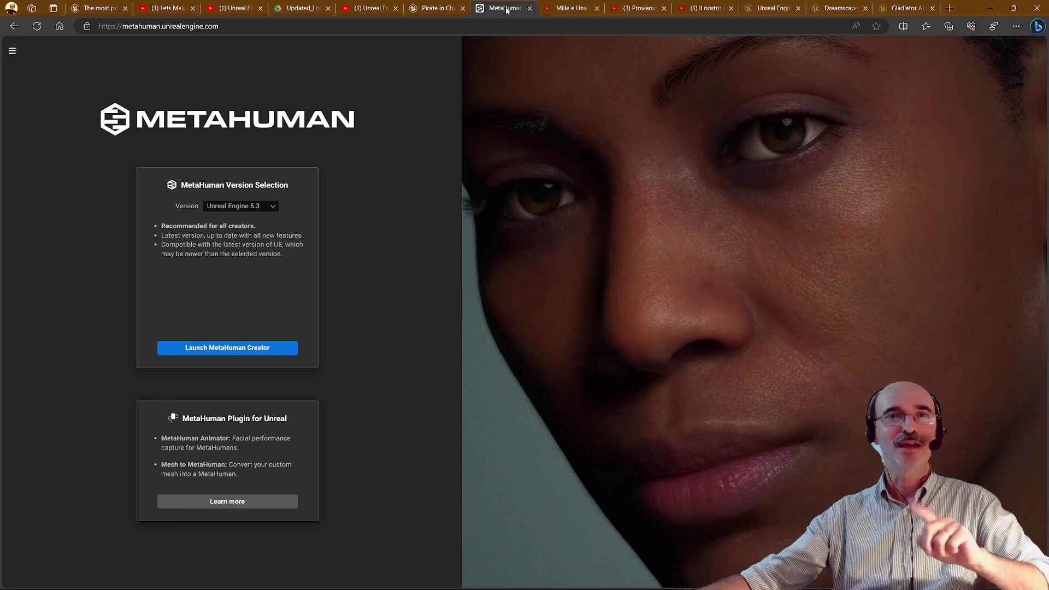
Show the channel's MetaHuman video results, then open the 'Proviamo MetaHuman!' video
click(576, 7)
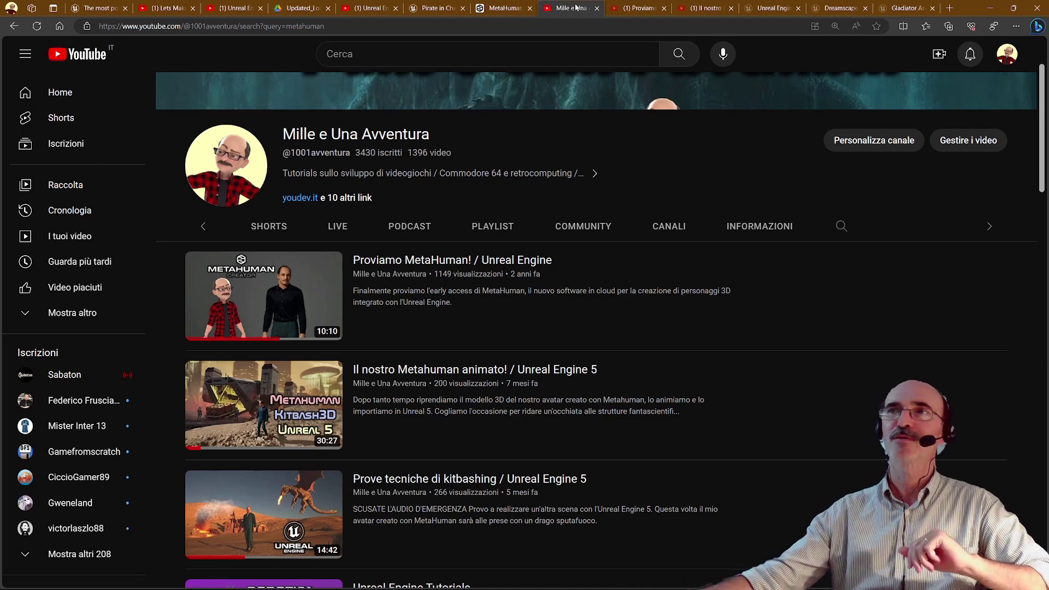
click(614, 6)
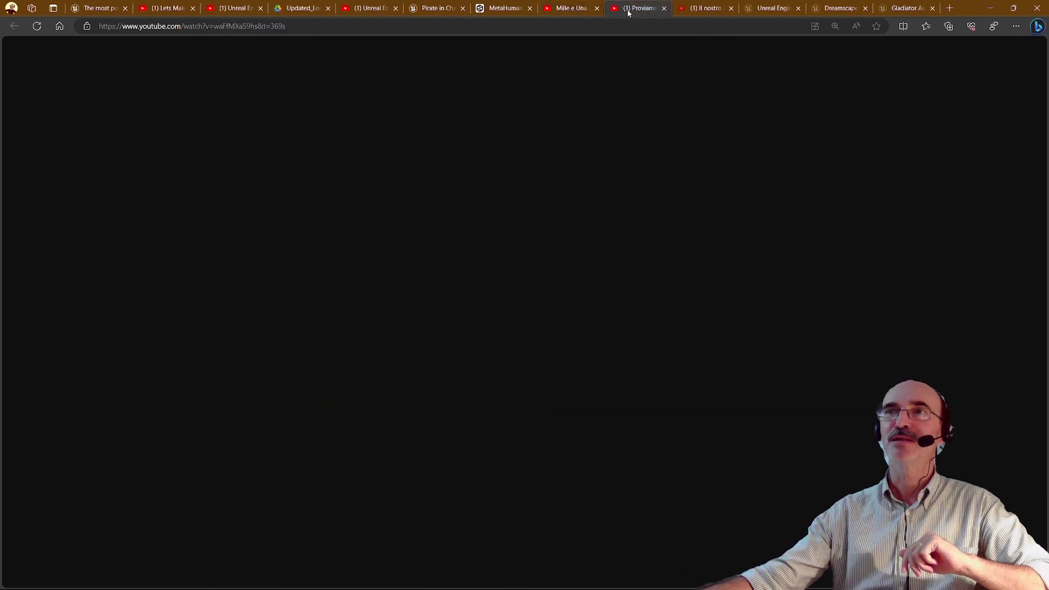
Play 'Proviamo MetaHuman!' until 5:36, then start 'Il nostro Metahuman animato!'
click(38, 486)
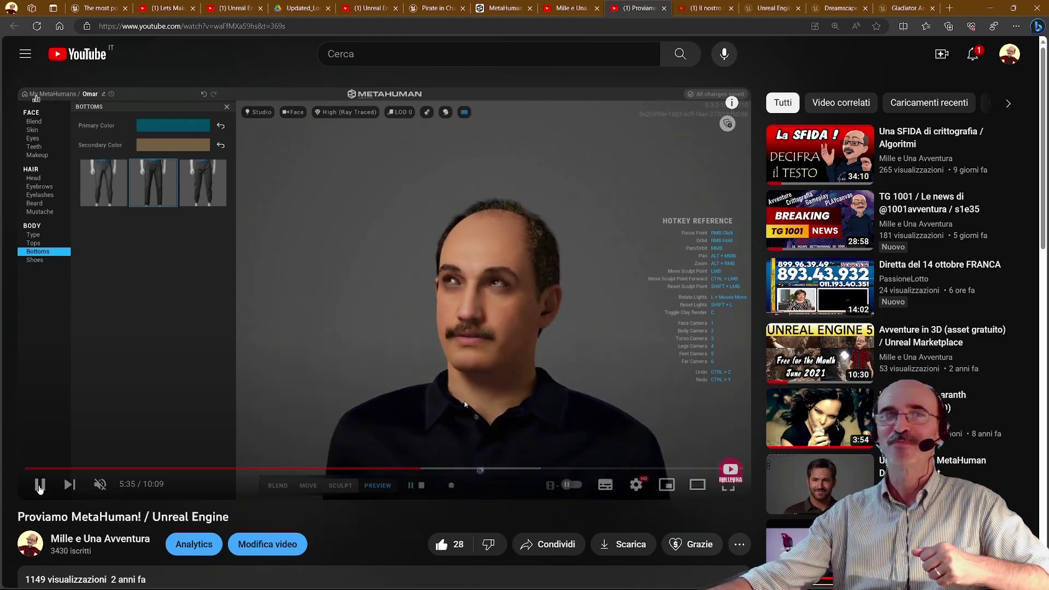
click(40, 485)
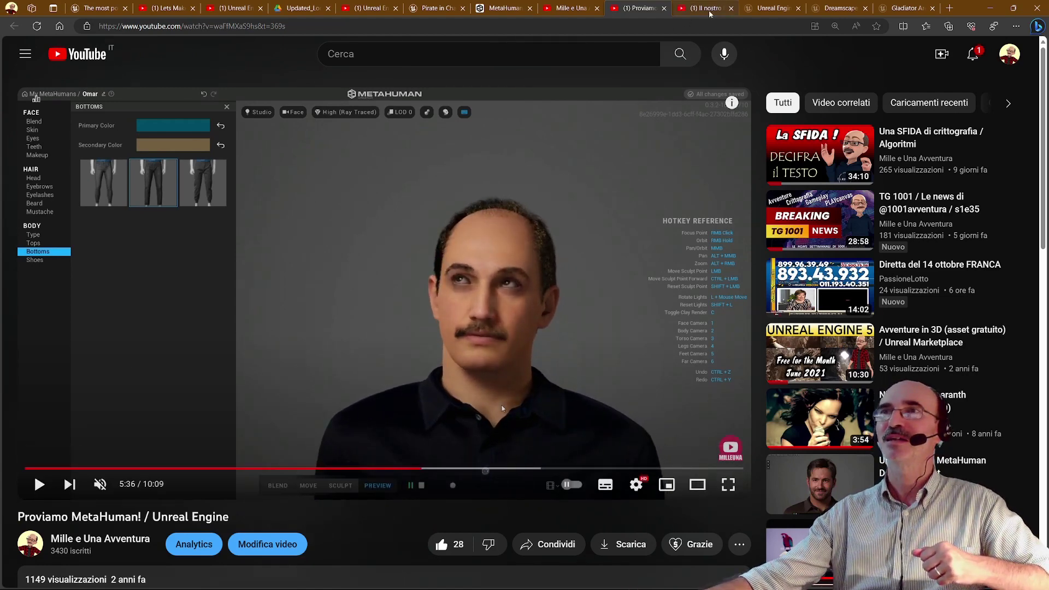
click(708, 9)
click(39, 486)
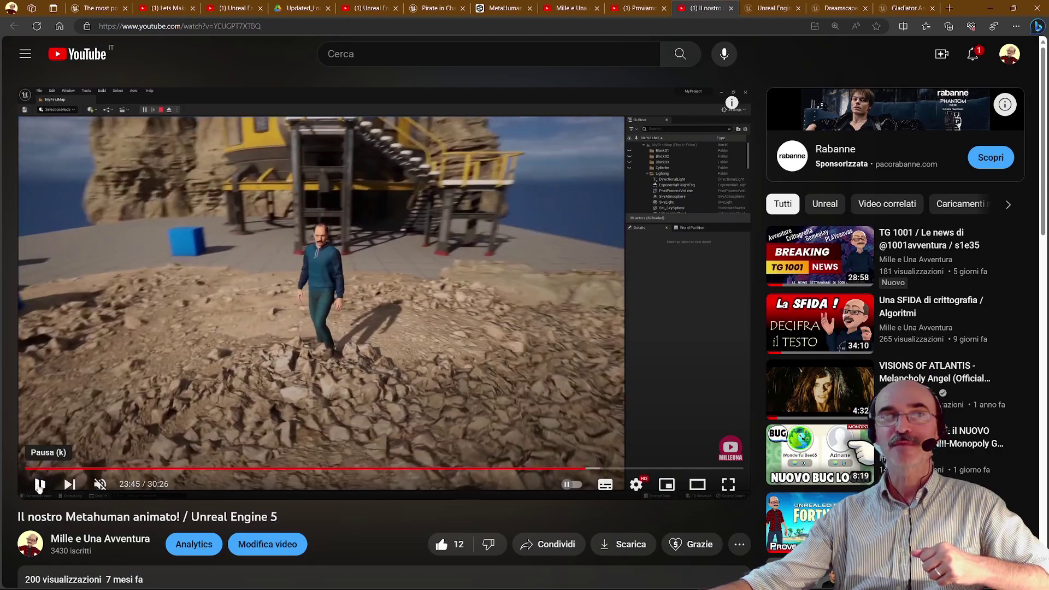
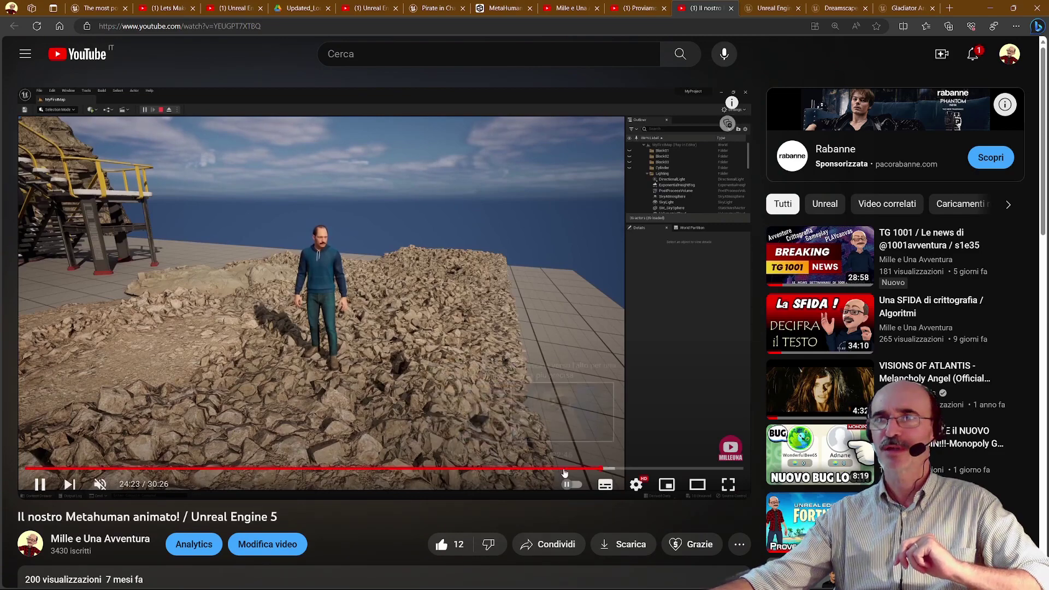
Rewind the Metahuman video to around 22:52 and resume playback
click(565, 468)
right_click(565, 469)
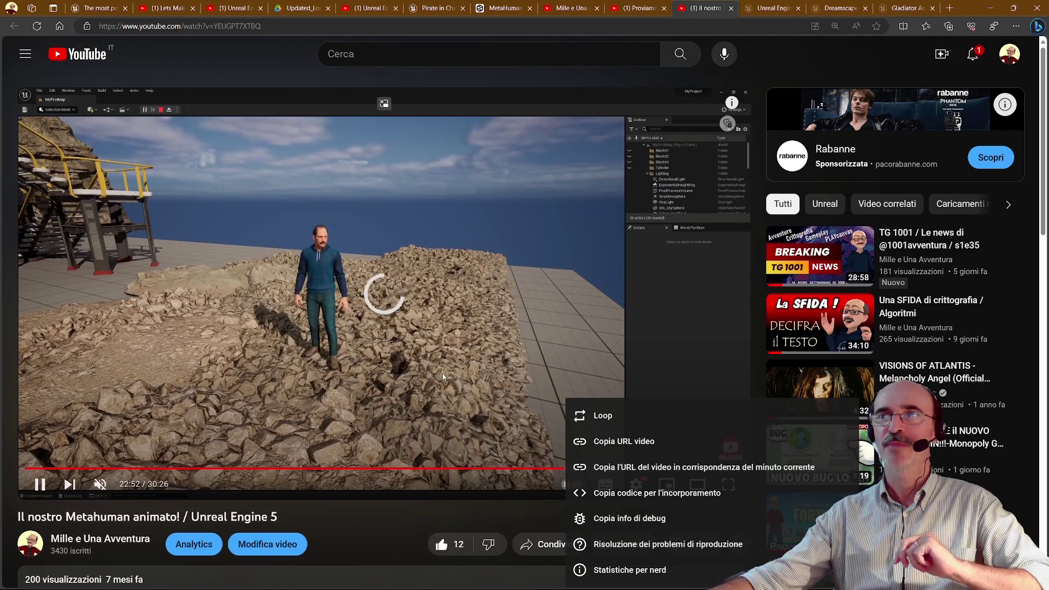
click(443, 376)
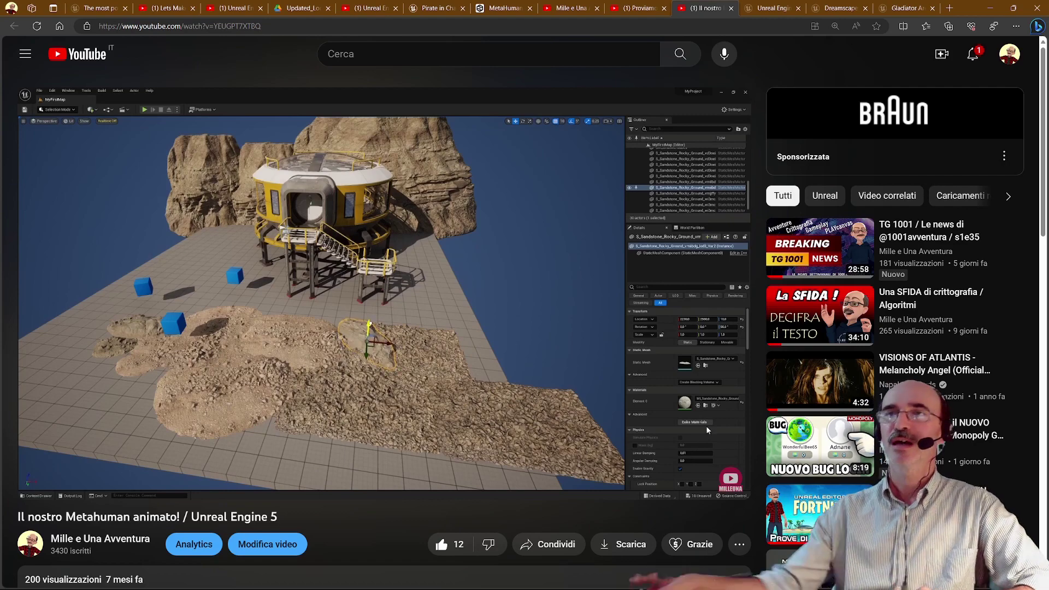
Skip ahead to the running scene, pause at 24:00, and switch to the Marketplace tab
click(576, 469)
drag(576, 471, 587, 471)
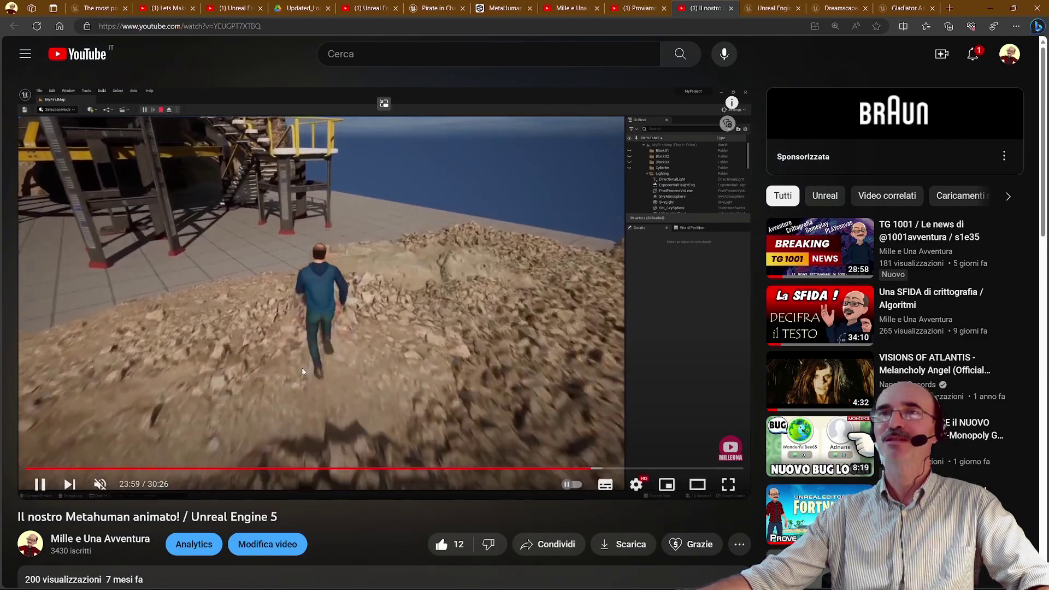
click(40, 486)
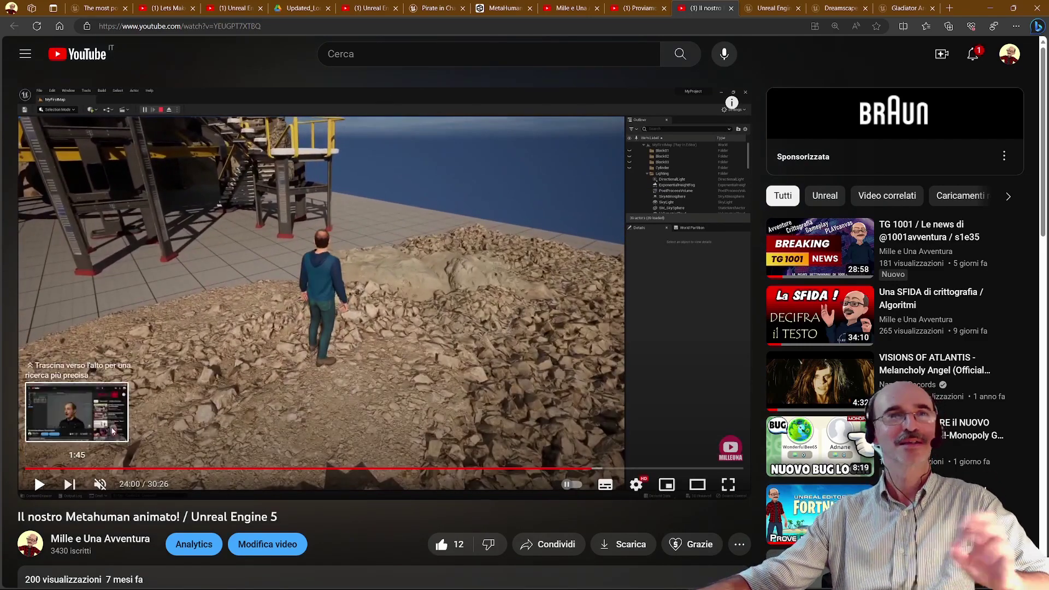
click(783, 10)
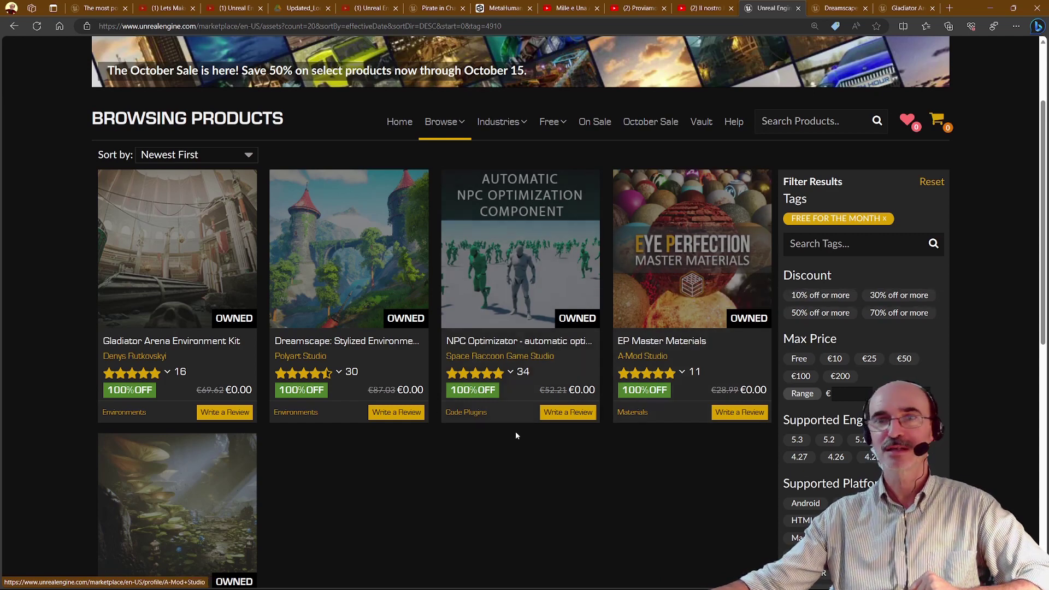
Scroll through the Free for the Month assets, then open the Dreamscape product page
scroll(440, 481, down, 2)
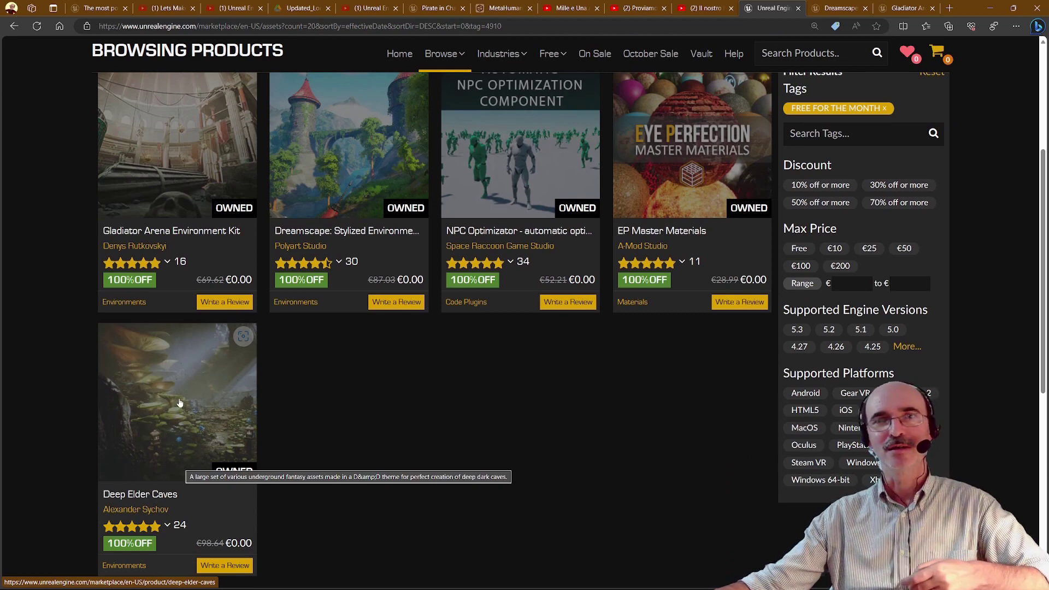
scroll(179, 402, up, 2)
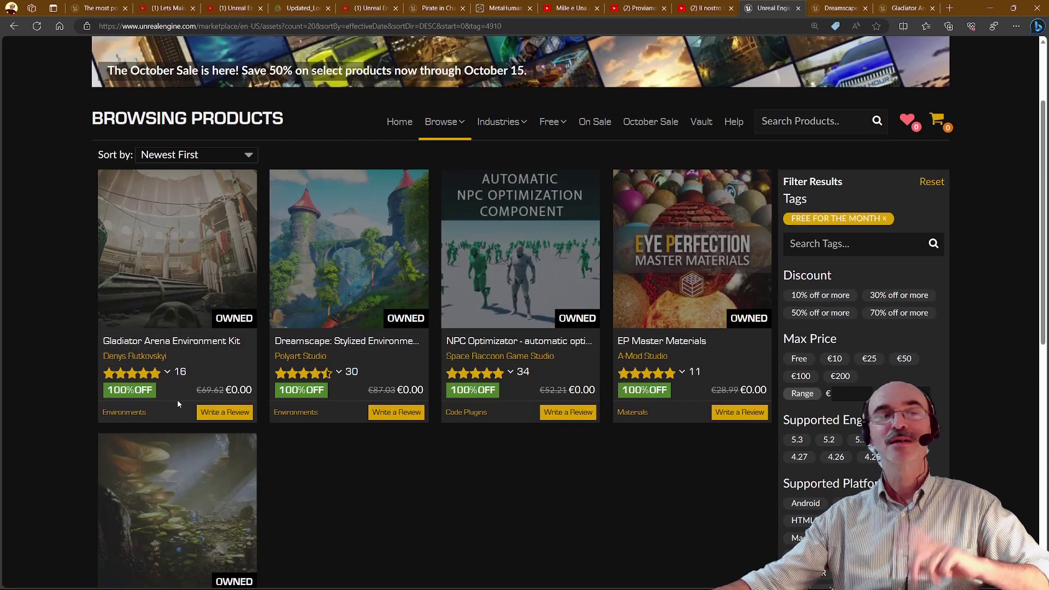
scroll(175, 408, up, 2)
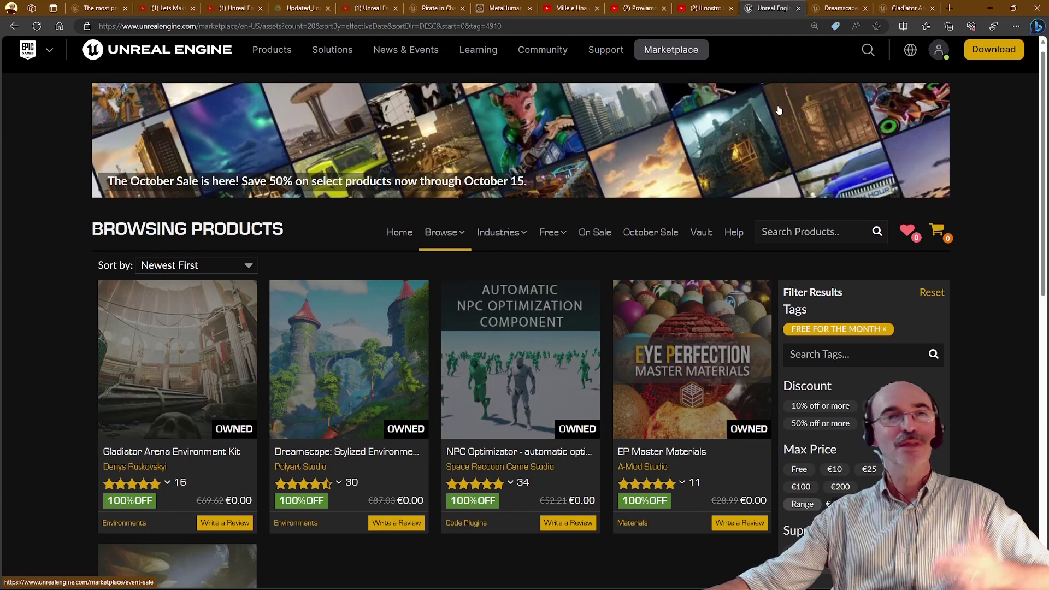
click(836, 11)
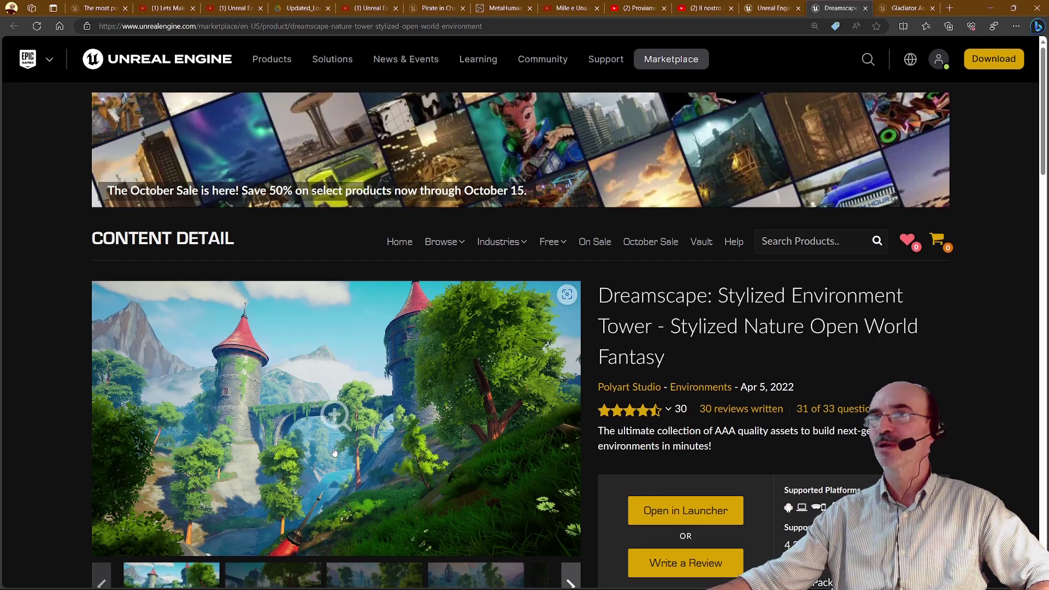
View the Gladiator Arena gallery's floor, curtain, construction and eagle statue images, then bring Bridge forward
key(ctrl+Tab)
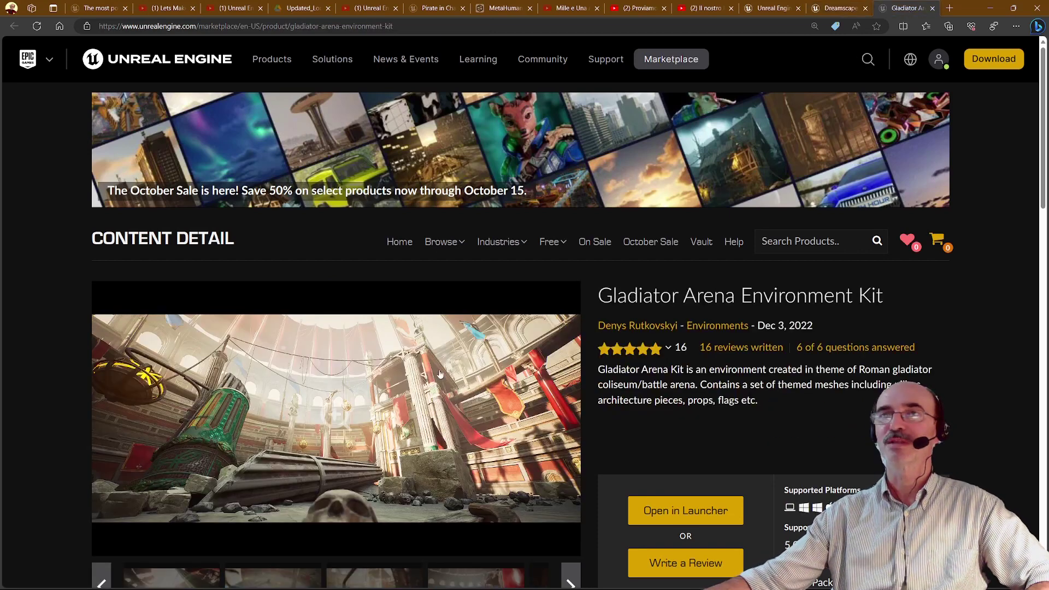
click(256, 578)
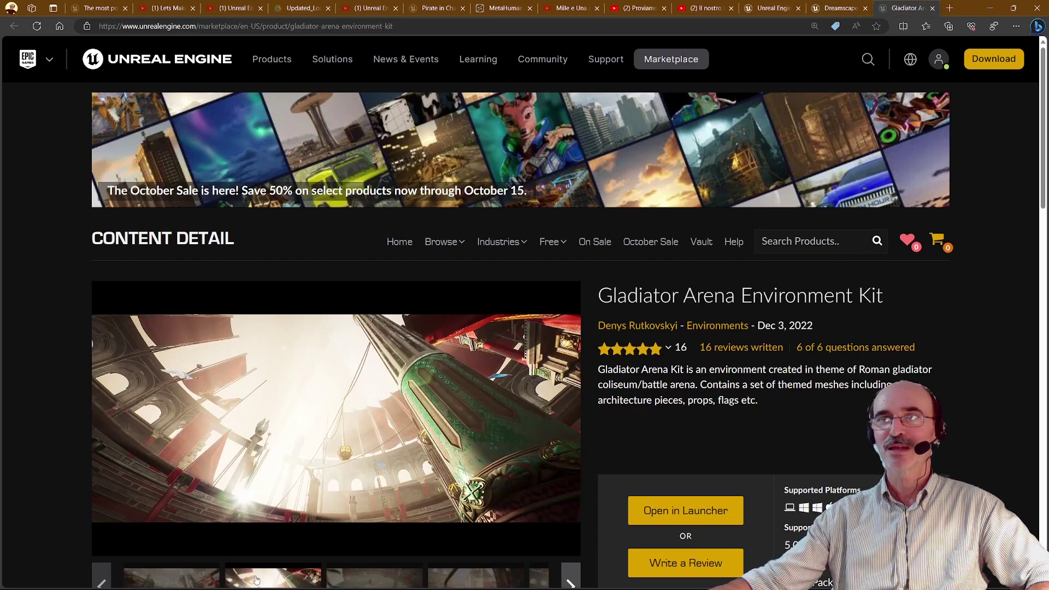
click(358, 580)
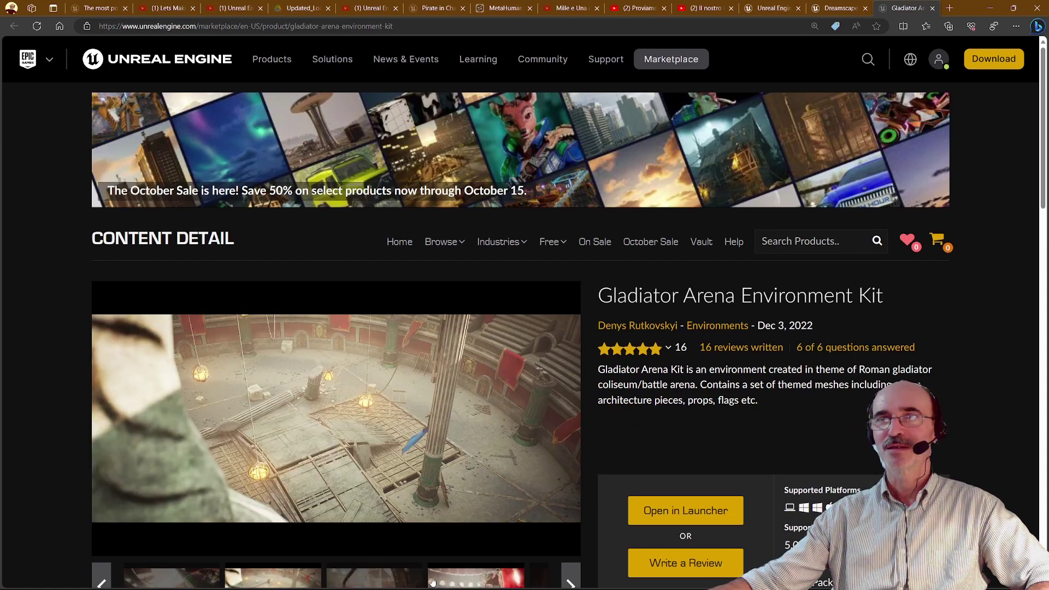
click(468, 581)
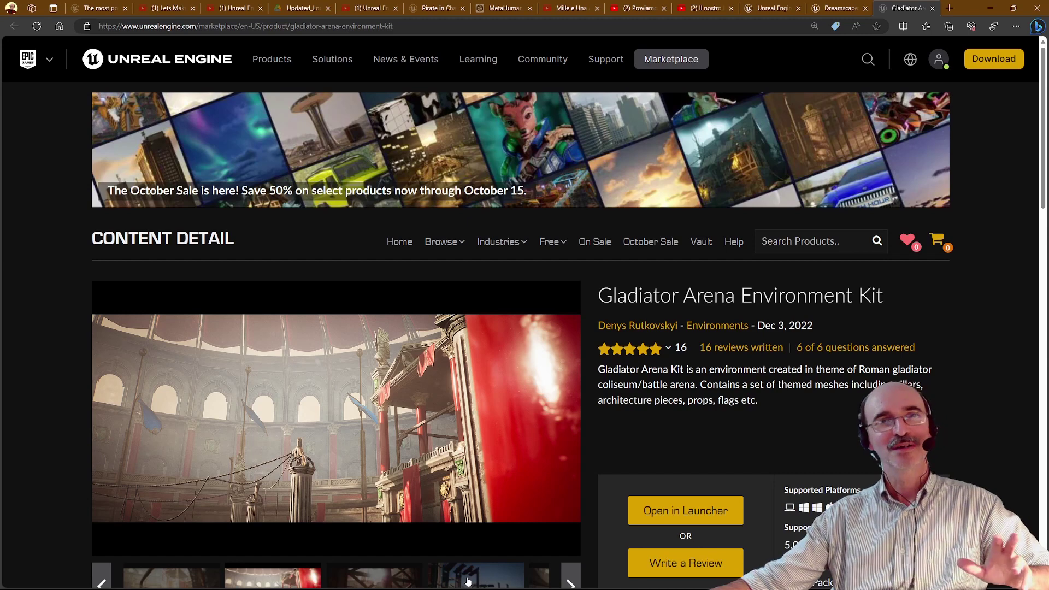
click(471, 581)
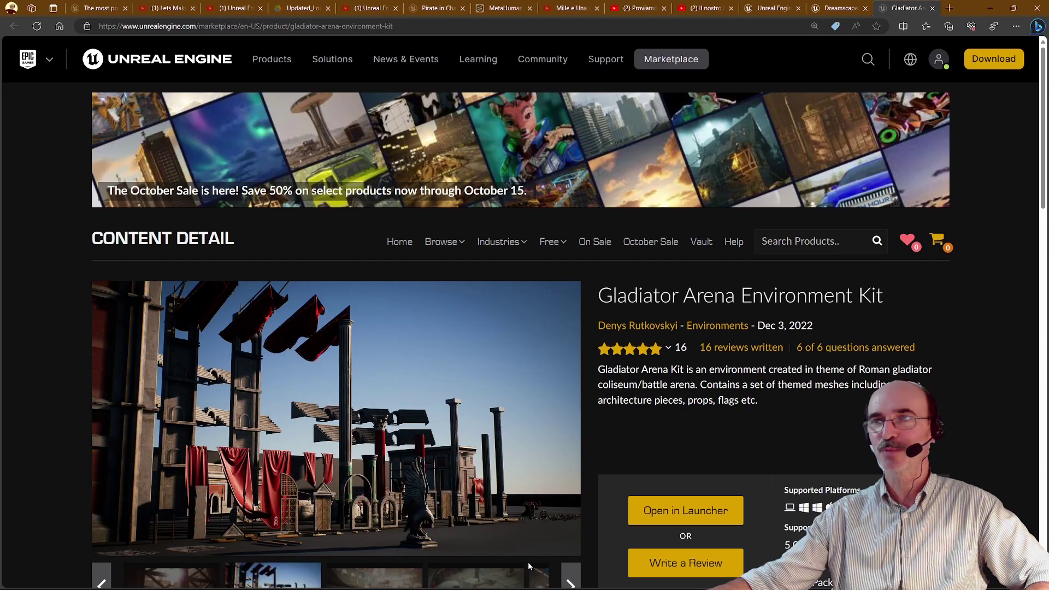
click(543, 575)
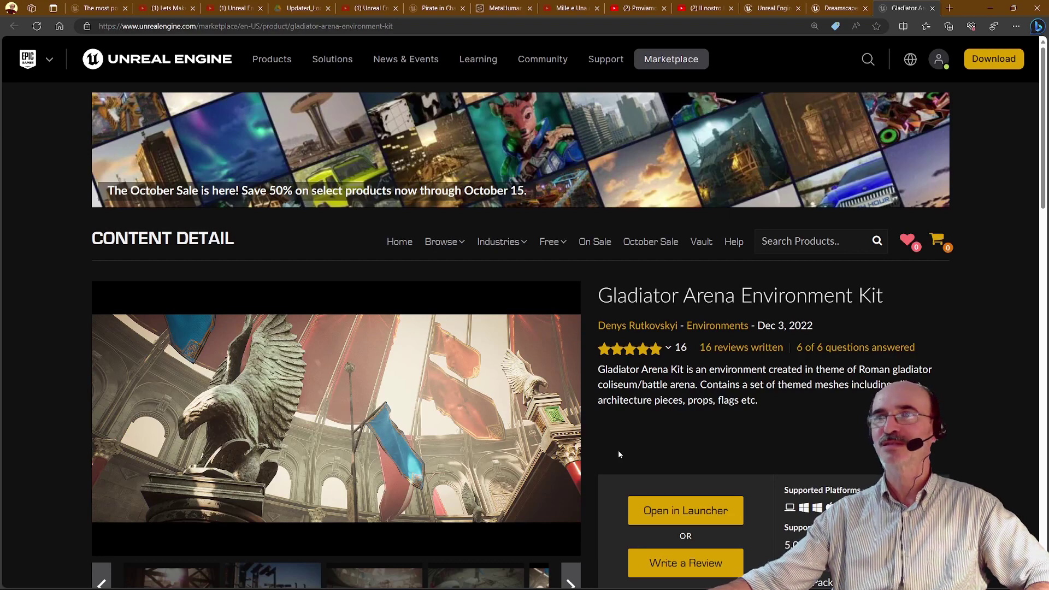
mouse_move(1043, 178)
mouse_down()
mouse_move(723, 178)
mouse_move(382, 140)
mouse_up()
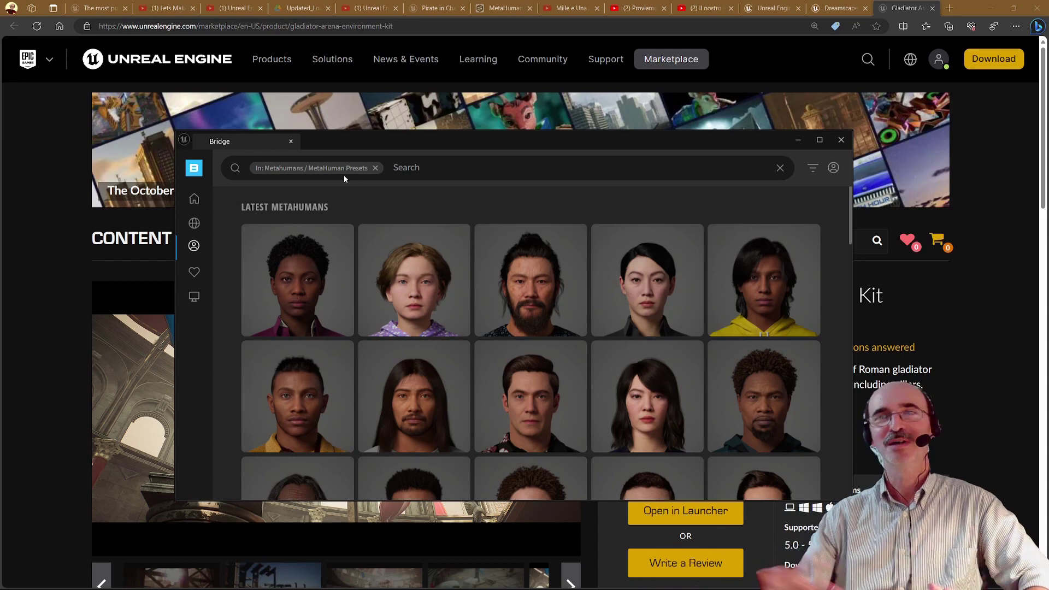
Scroll down through the MetaHuman Presets grid in Bridge
scroll(518, 315, down, 1)
scroll(518, 317, down, 3)
scroll(519, 317, down, 3)
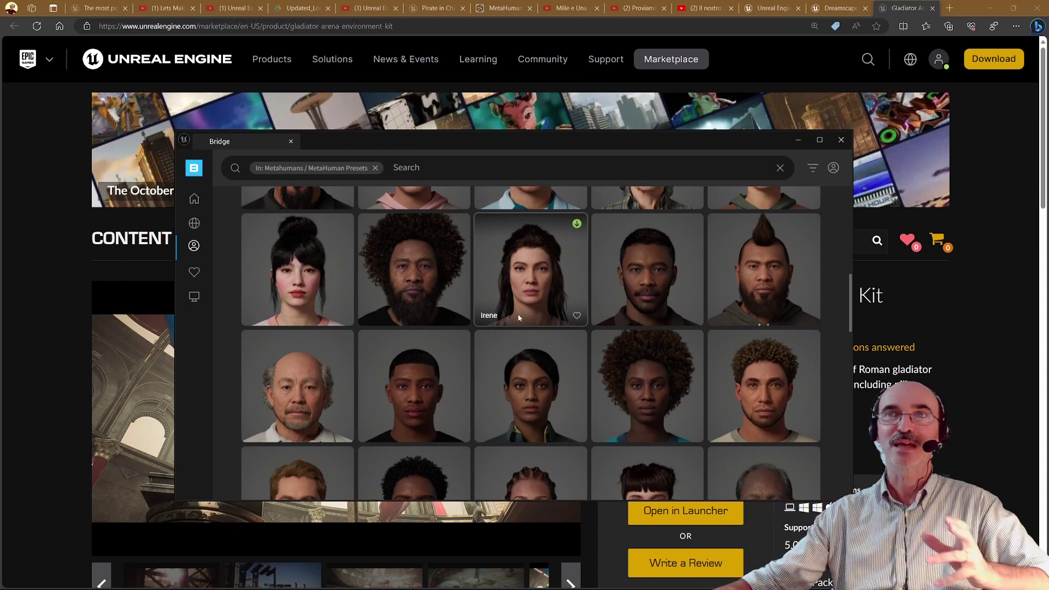
scroll(518, 317, down, 2)
scroll(519, 317, down, 1)
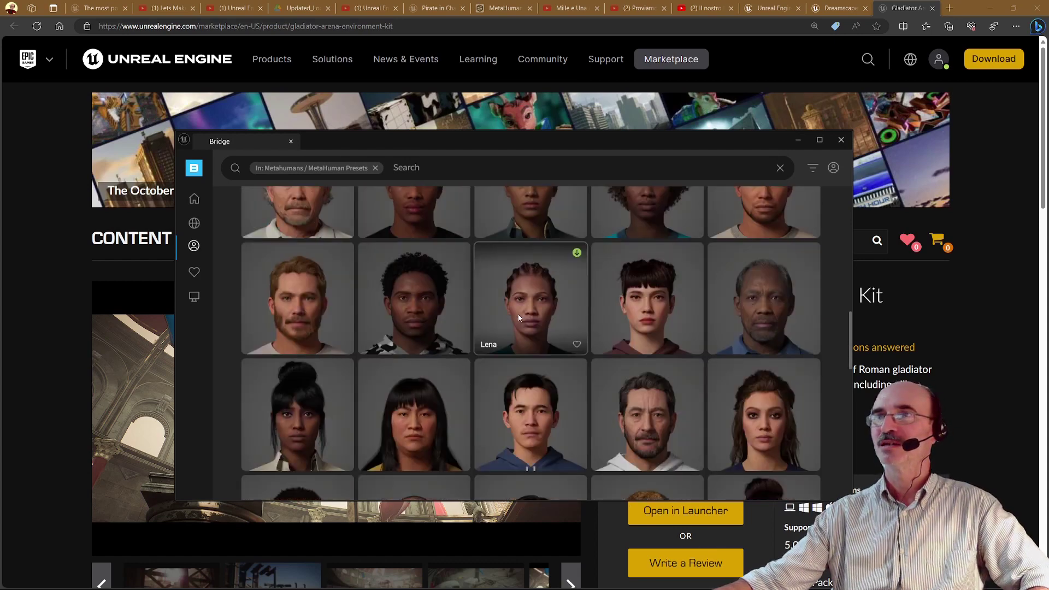
scroll(518, 317, down, 2)
scroll(519, 318, down, 2)
scroll(518, 317, down, 2)
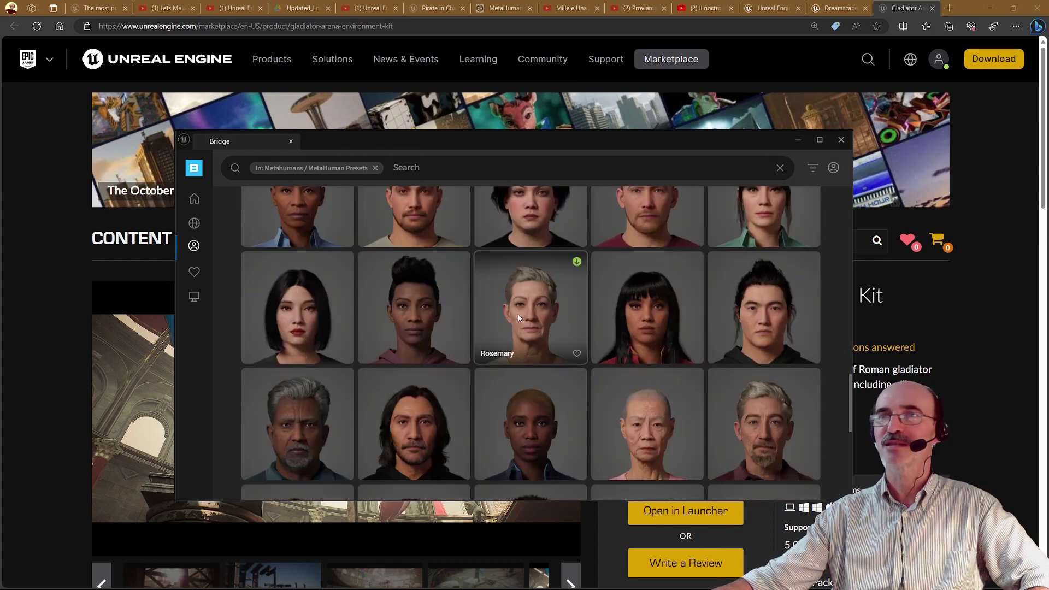
scroll(518, 315, down, 2)
Switch Bridge to My MetaHumans and move the window aside to the right
mouse_move(200, 194)
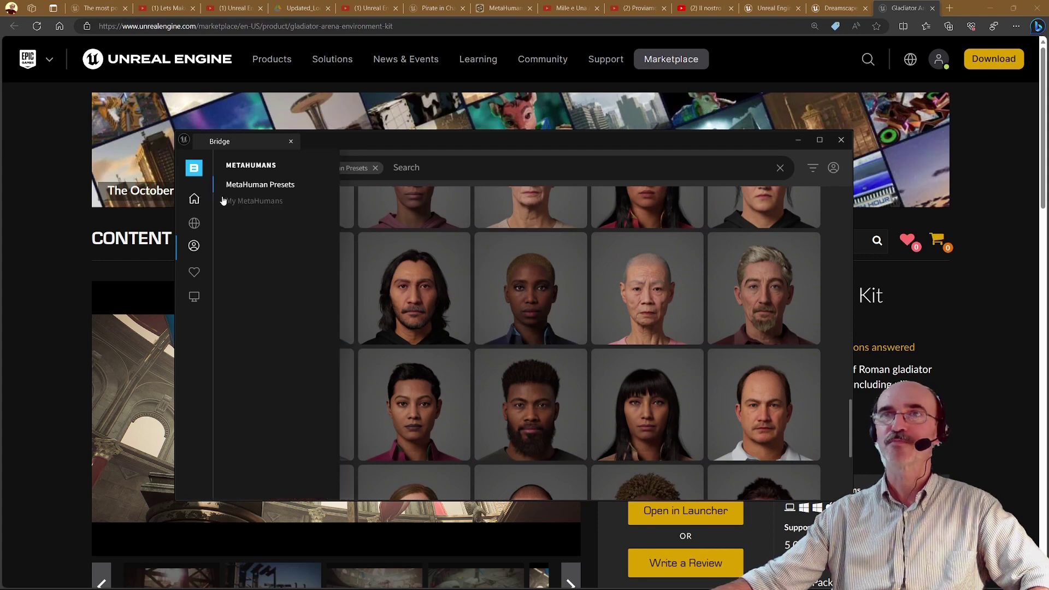
click(239, 201)
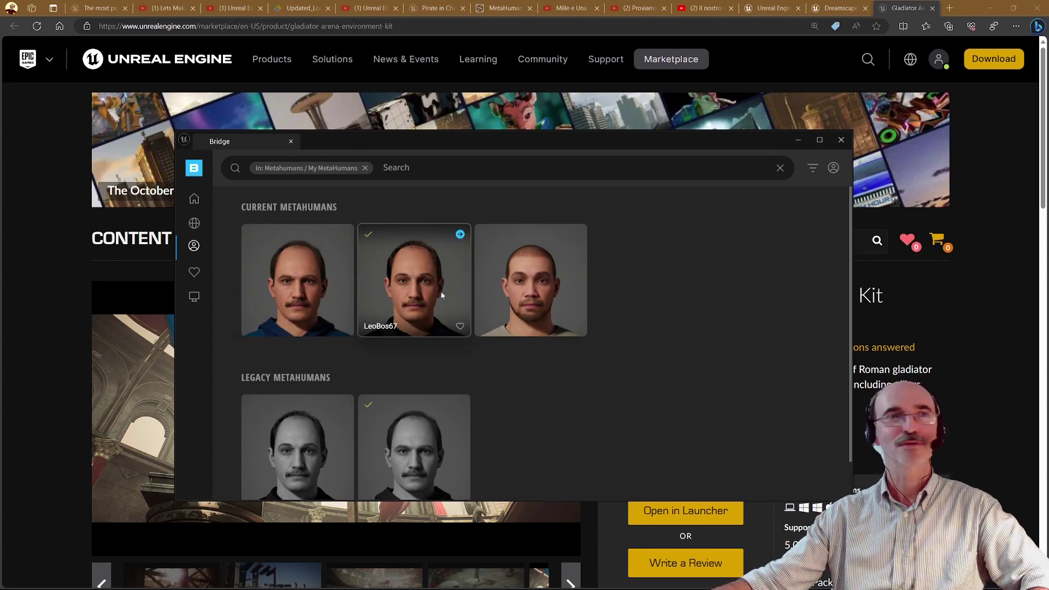
drag(554, 140, 1048, 180)
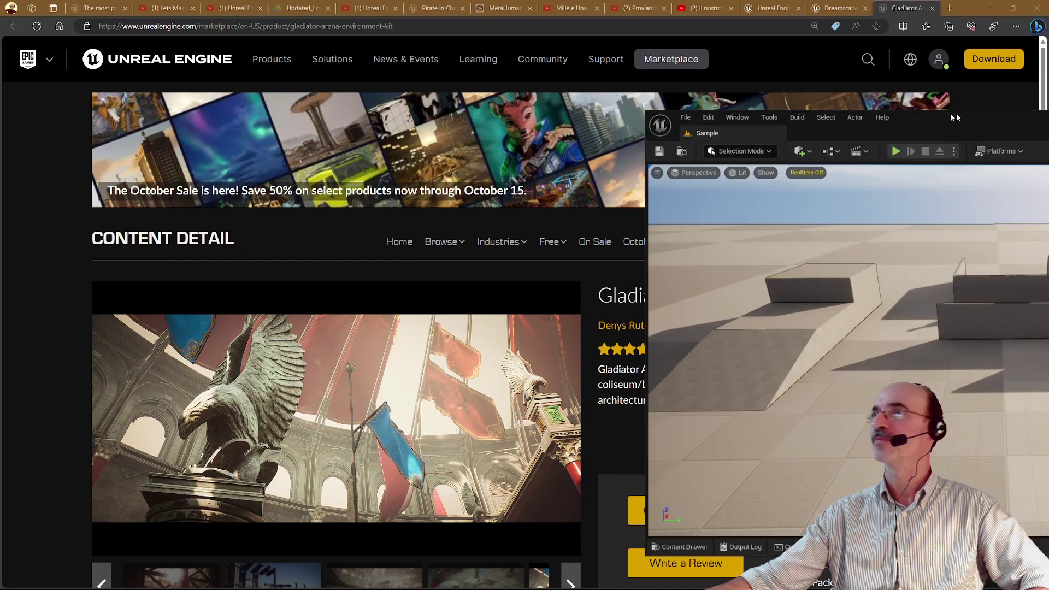
Maximize the Unreal Editor and start Play-in-Editor on the Sample level
drag(1048, 180, 564, 116)
double_click(564, 116)
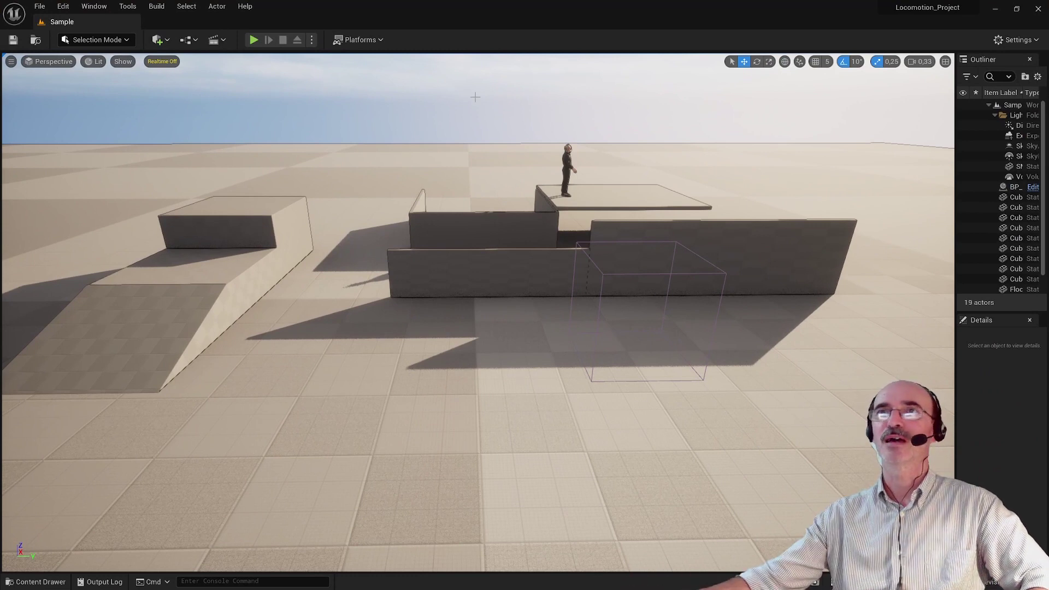
click(255, 41)
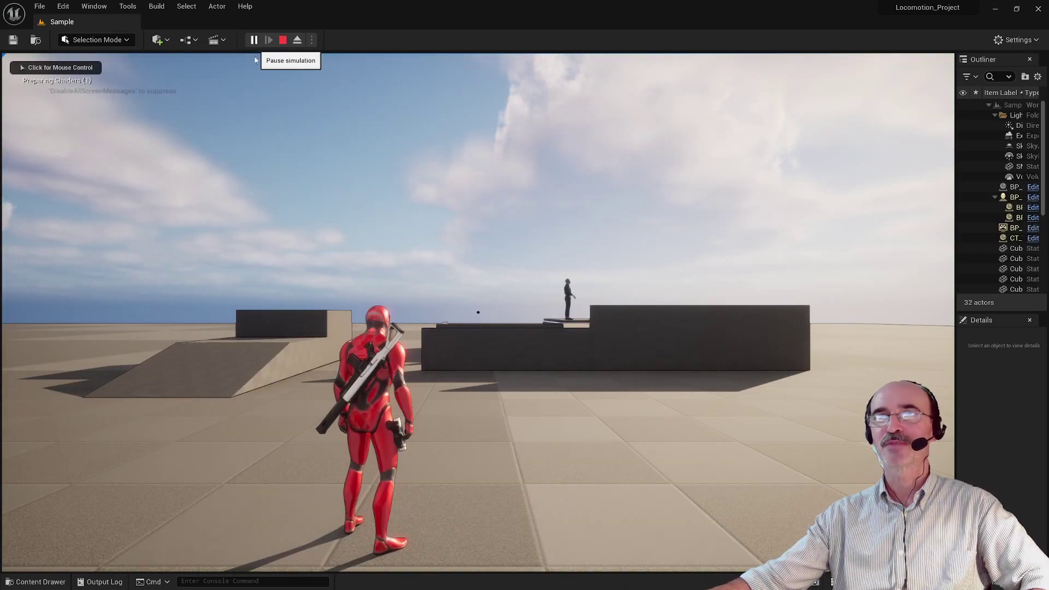
click(310, 264)
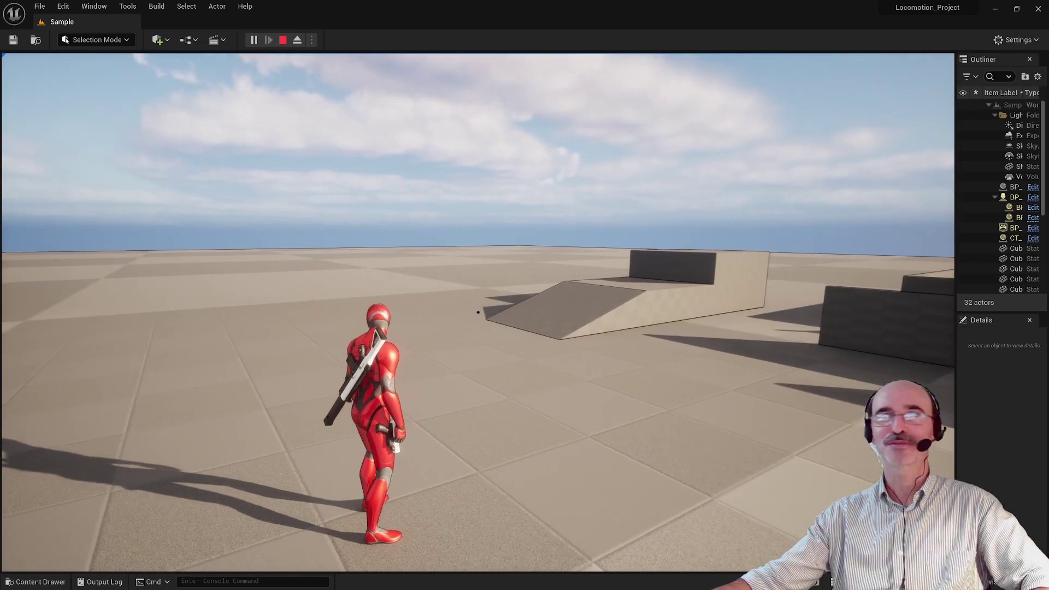
Walk and jump the red character onto the raised platform and around beside the NPC
key(w)
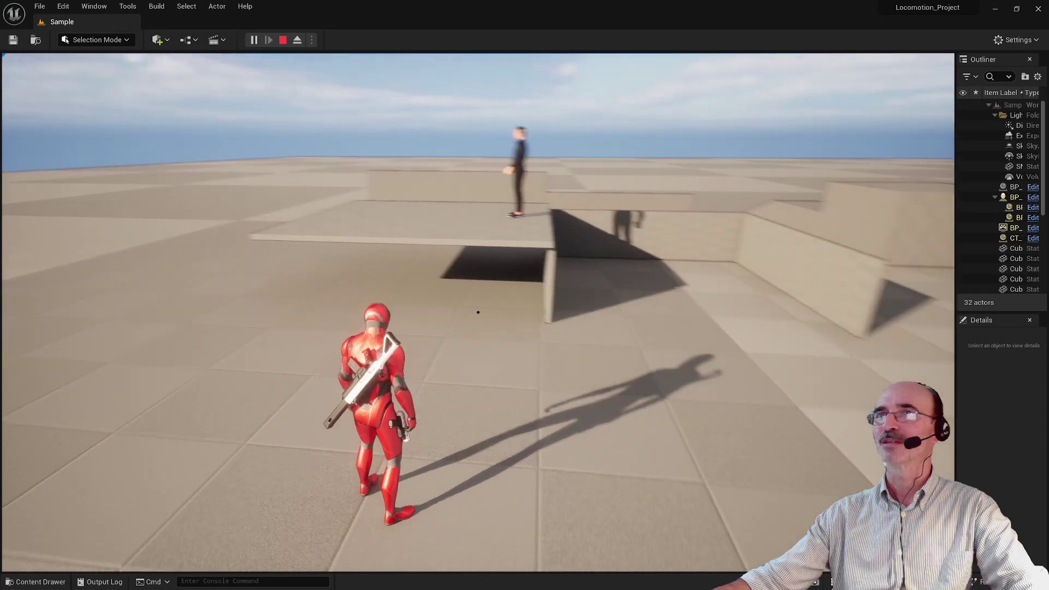
key(space)
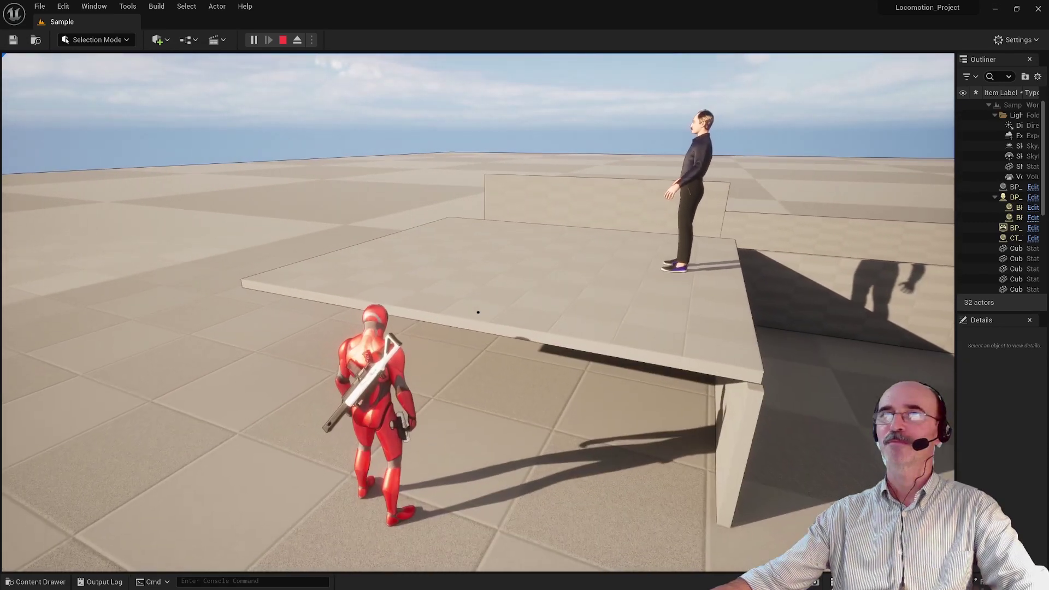
key(space)
key(w)
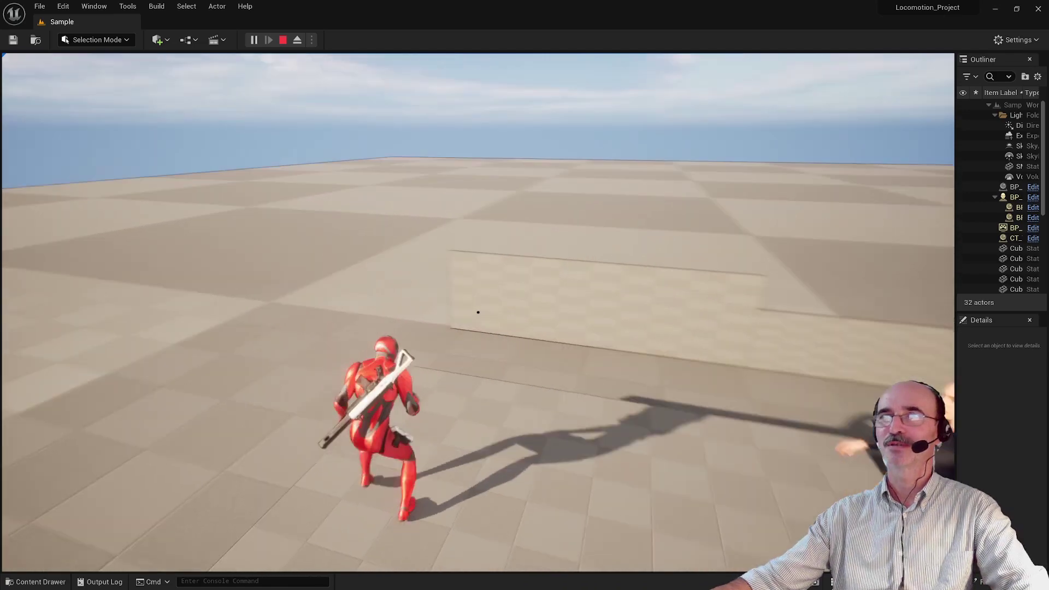
key(w)
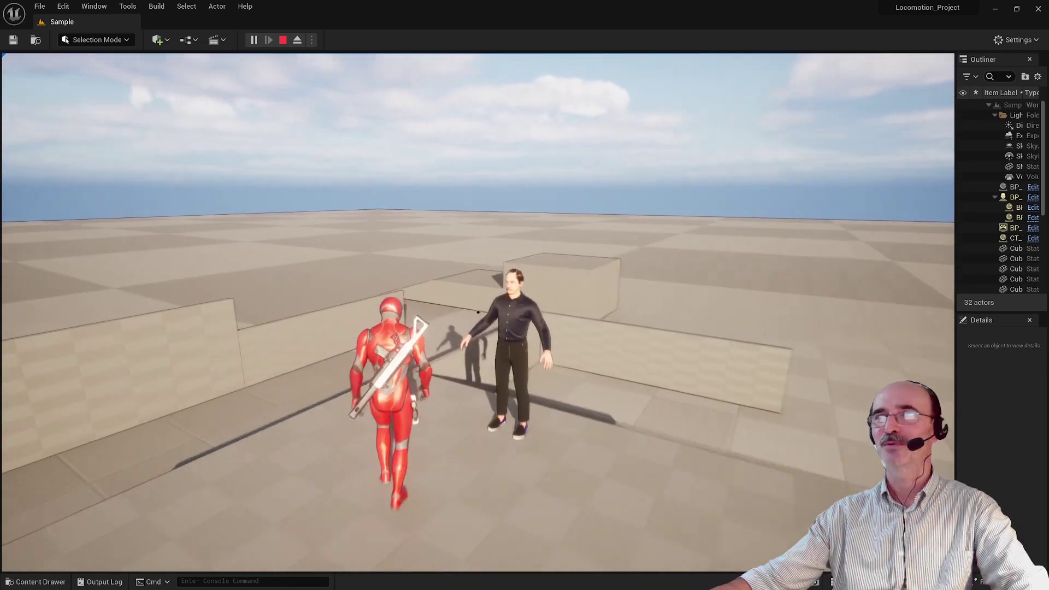
key(w)
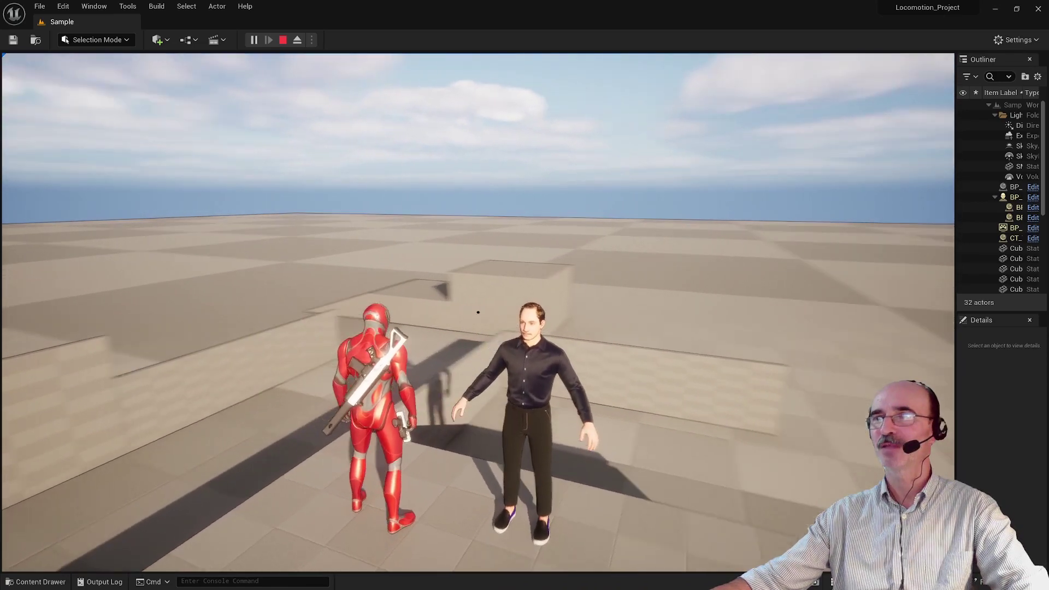
key(w)
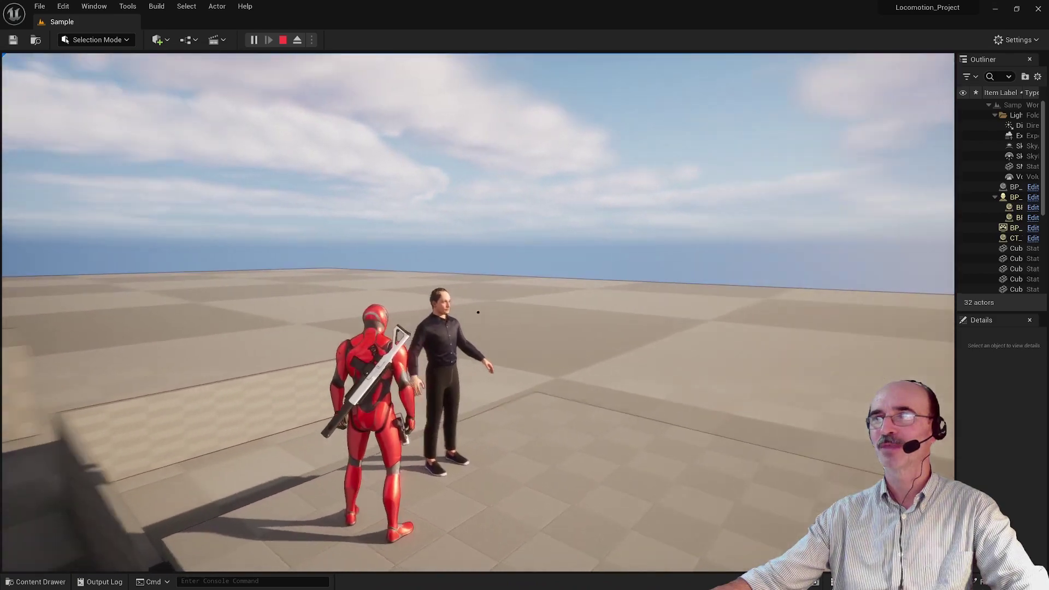
key(w)
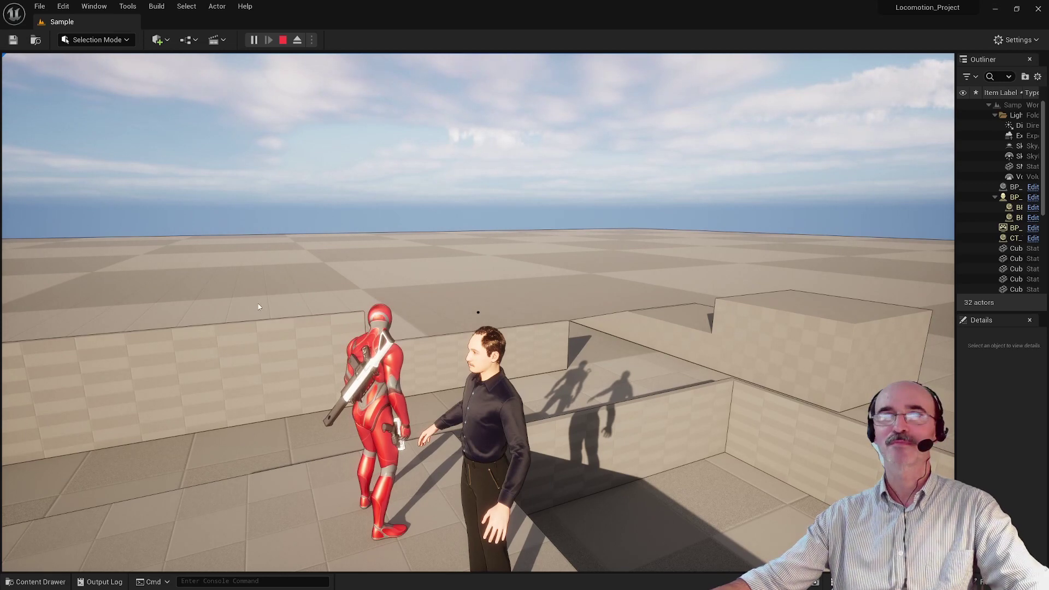
key(shift+F1)
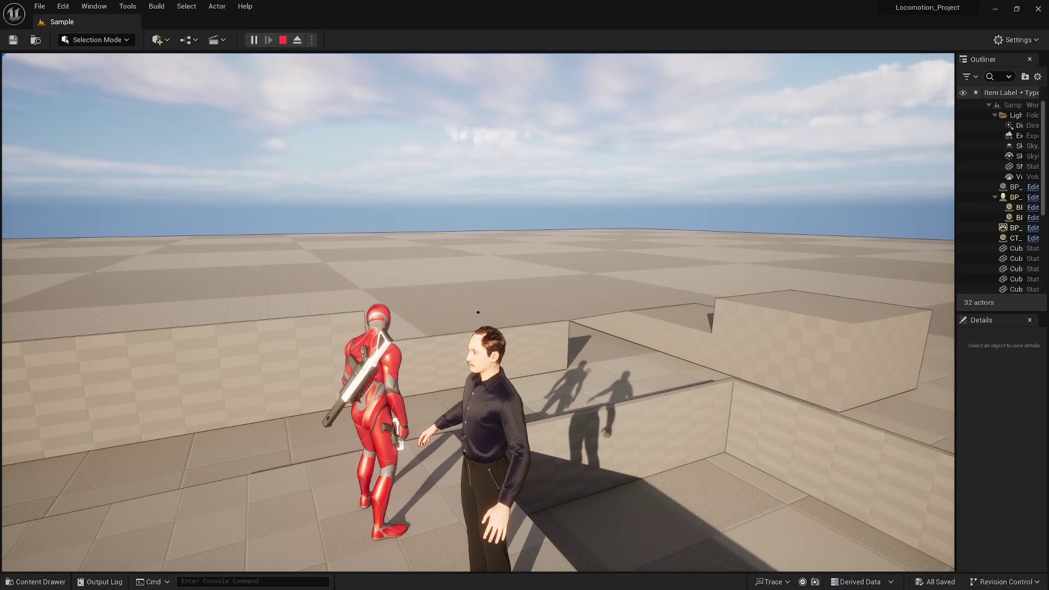
click(178, 336)
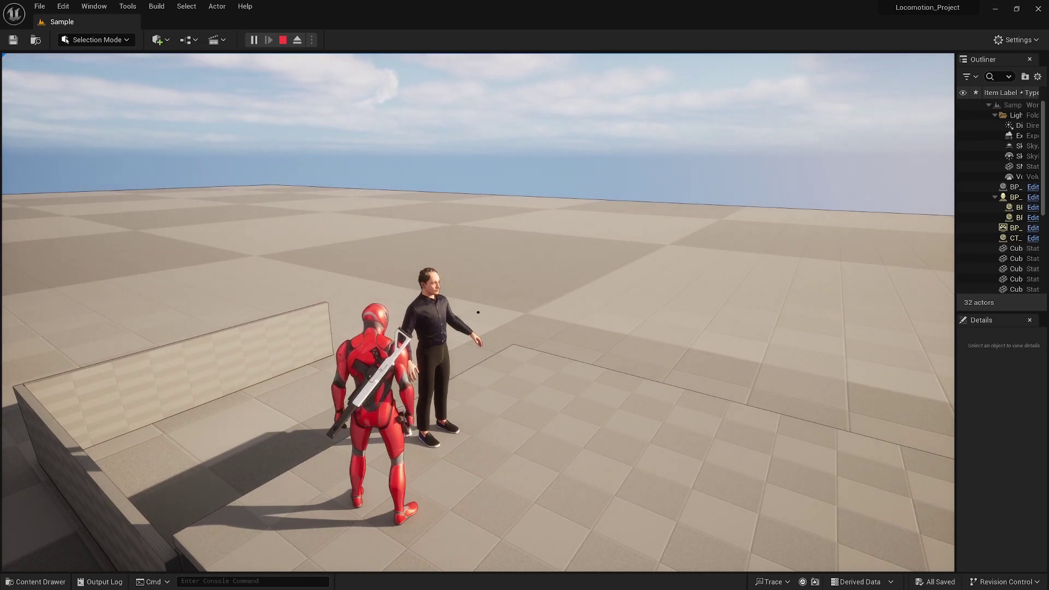
Move the character around the NPC, climb onto the wall ledge, and vault over the block
key(d)
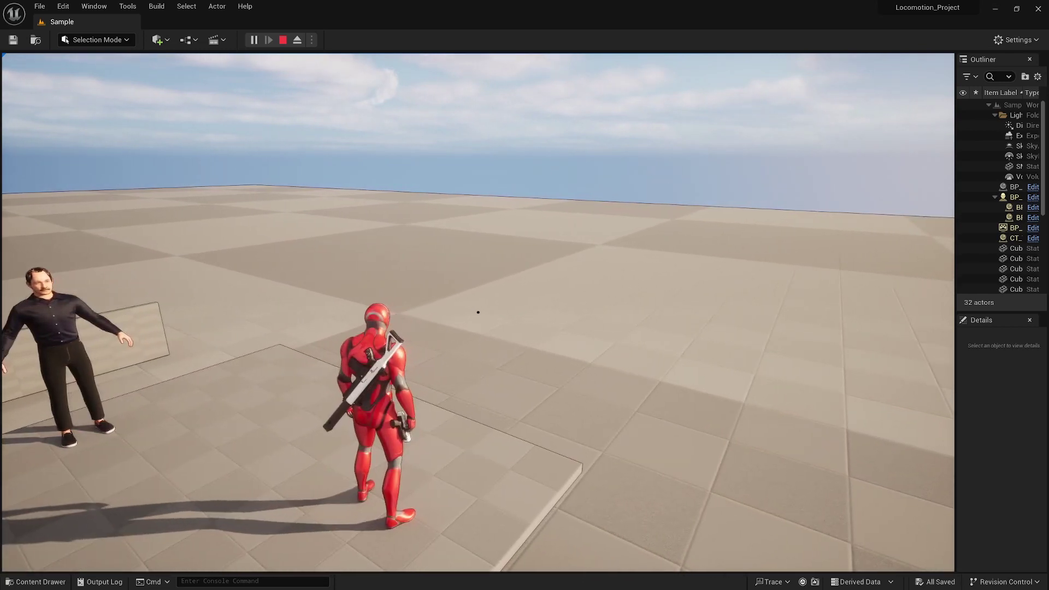
key(w)
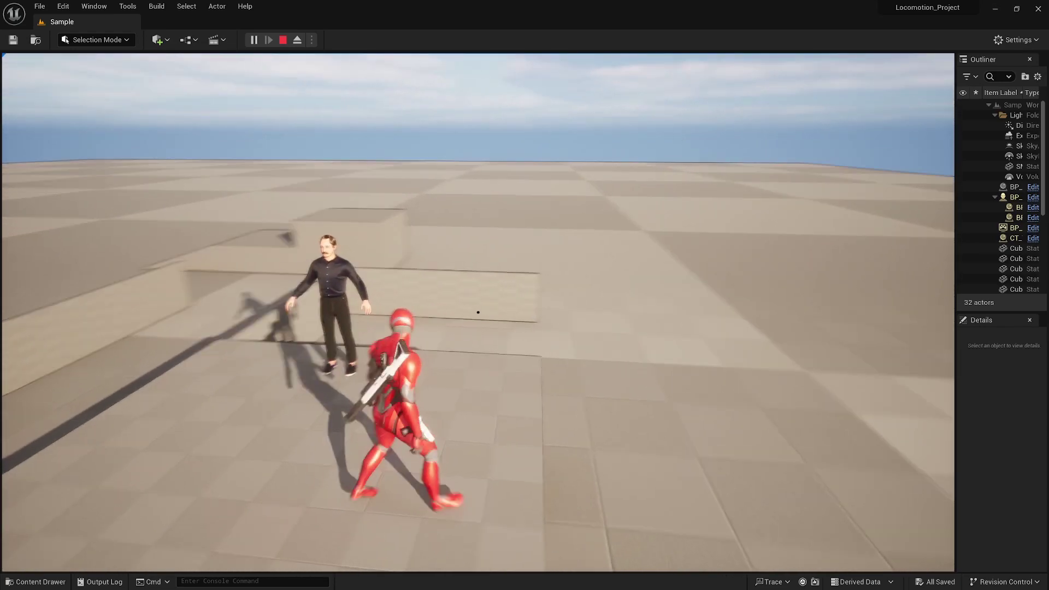
key(a)
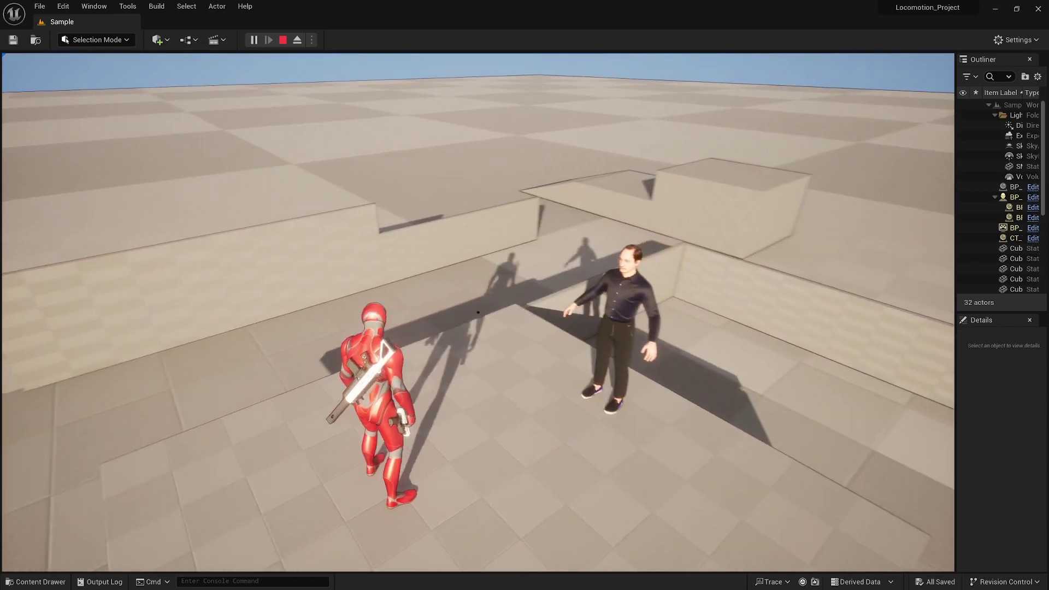
key(w)
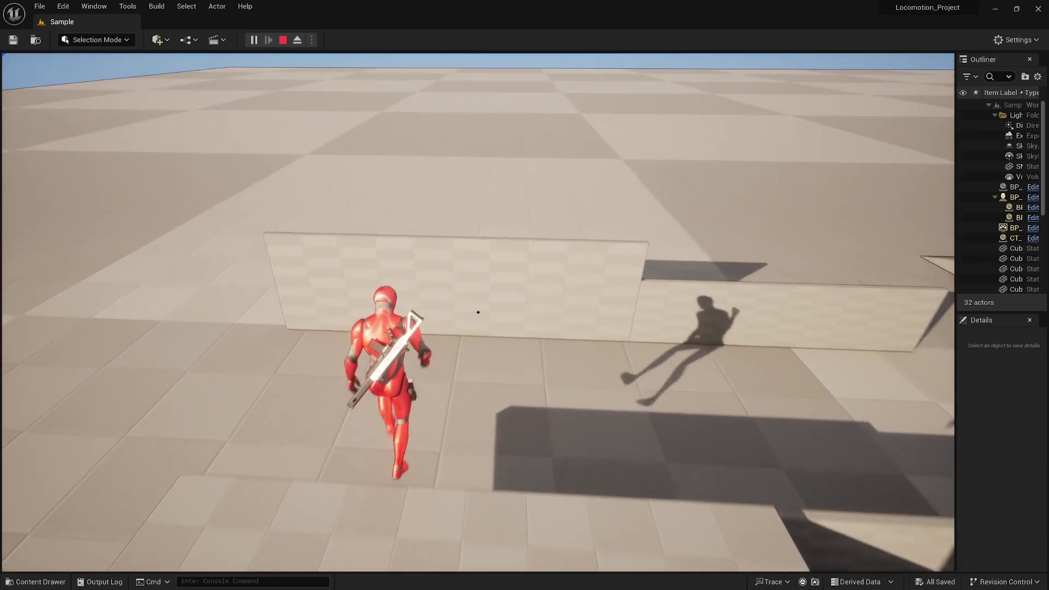
key(space)
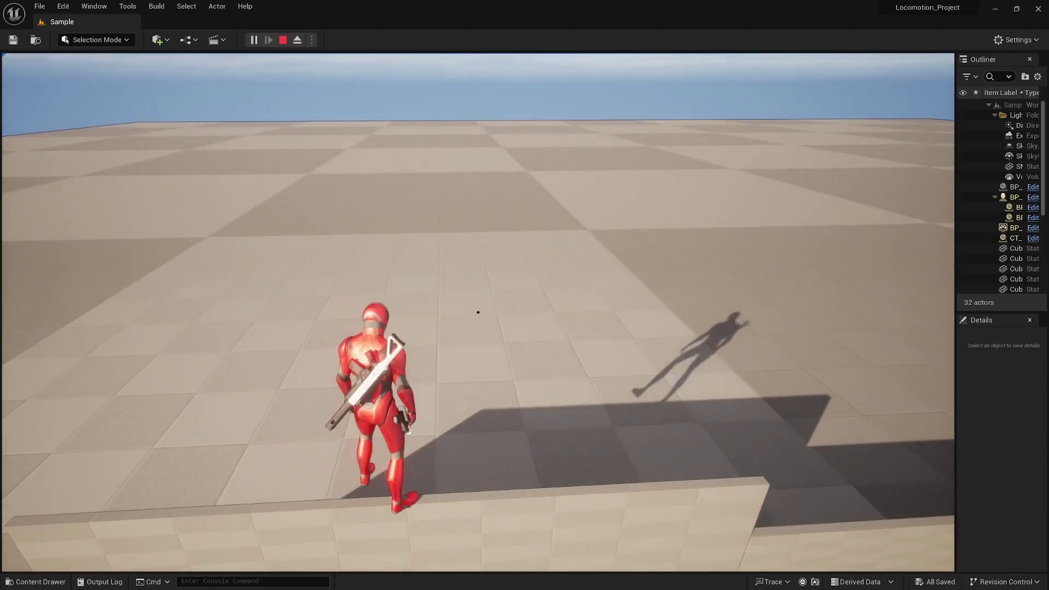
key(w)
key(w)
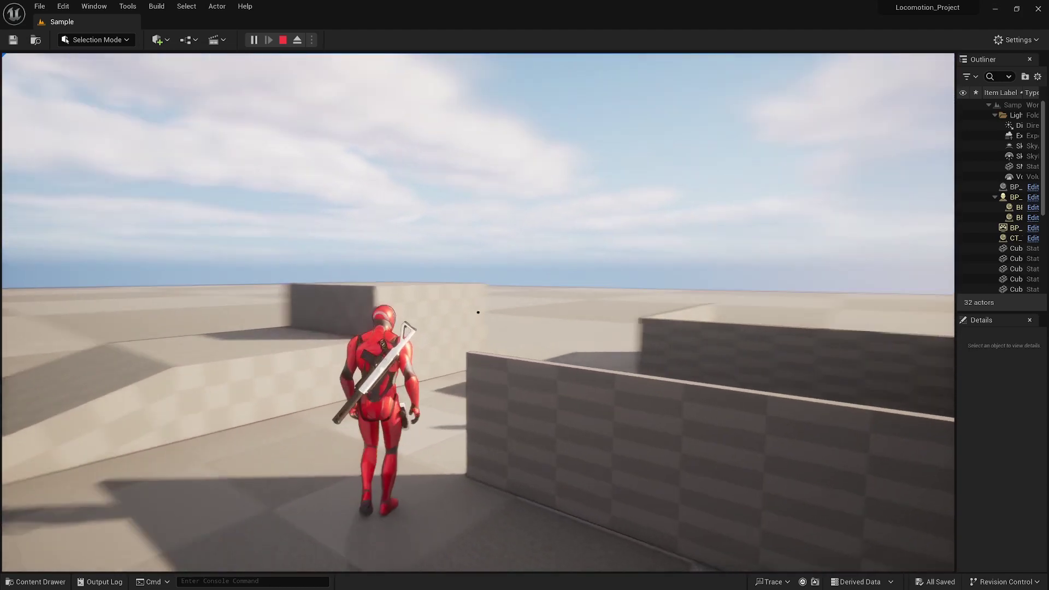
key(space)
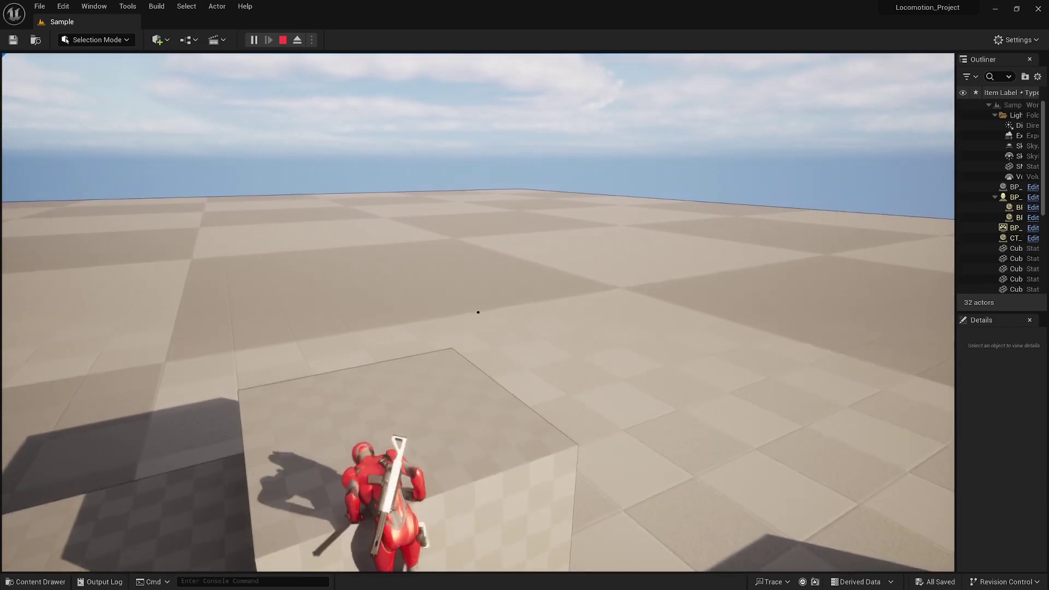
key(w)
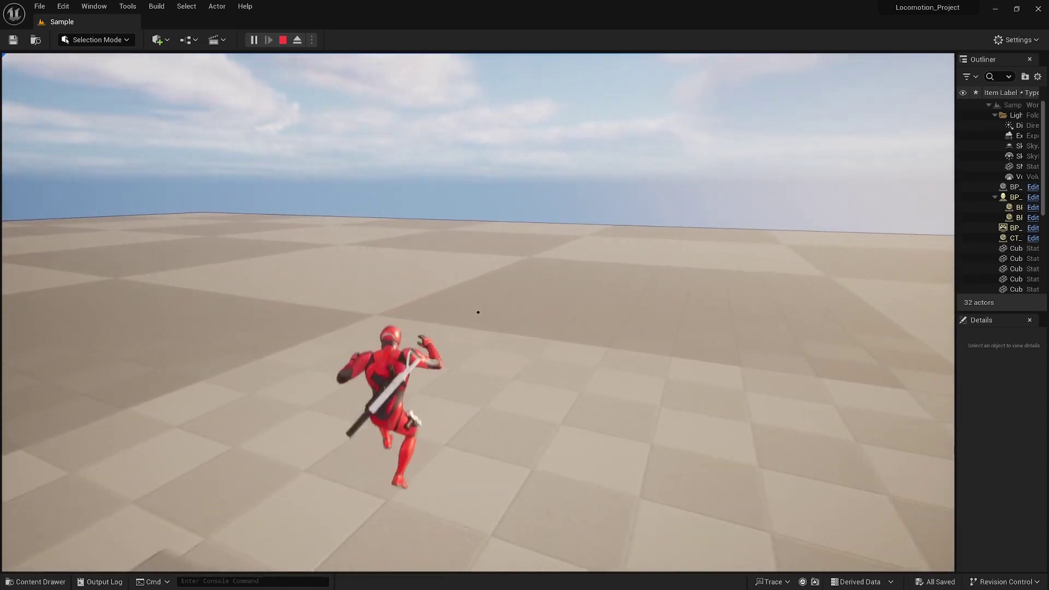
Run across the open floor with two dodge-rolls and stop facing the platform's wall
key(w)
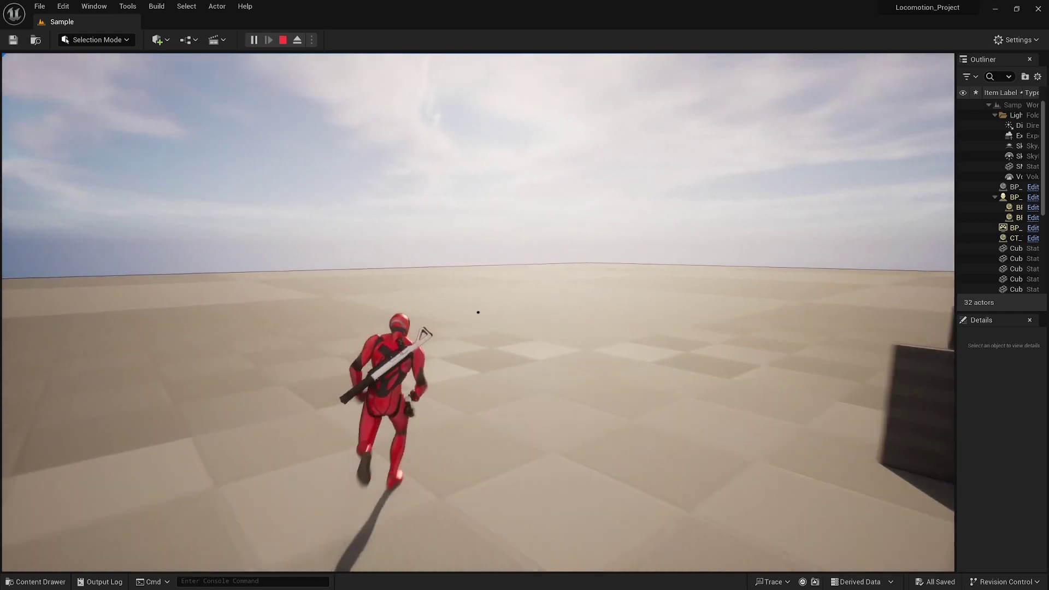
key(w)
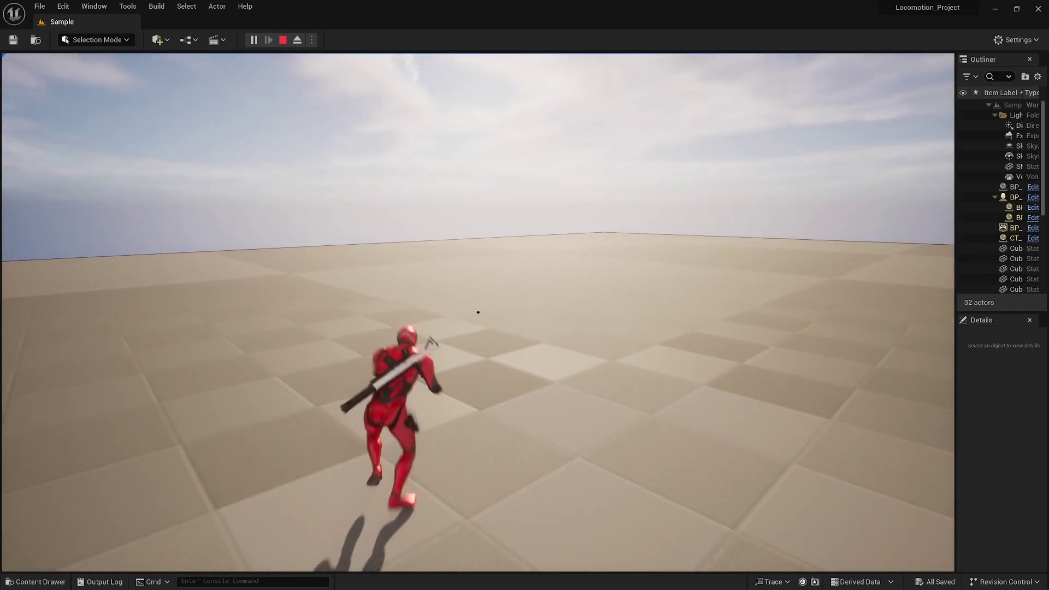
key(space)
key(w)
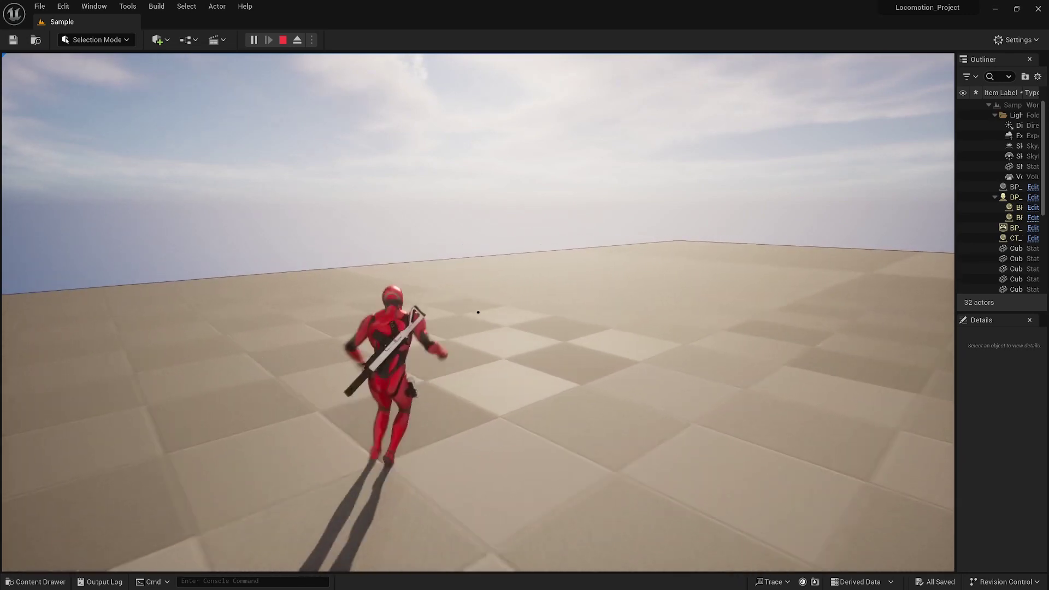
key(space)
key(w)
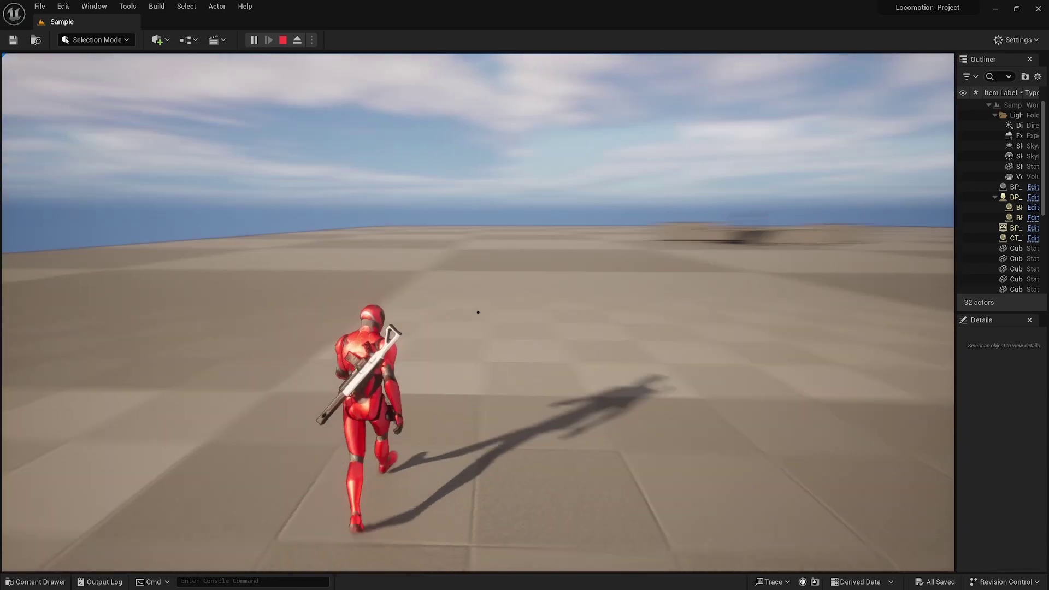
key(w)
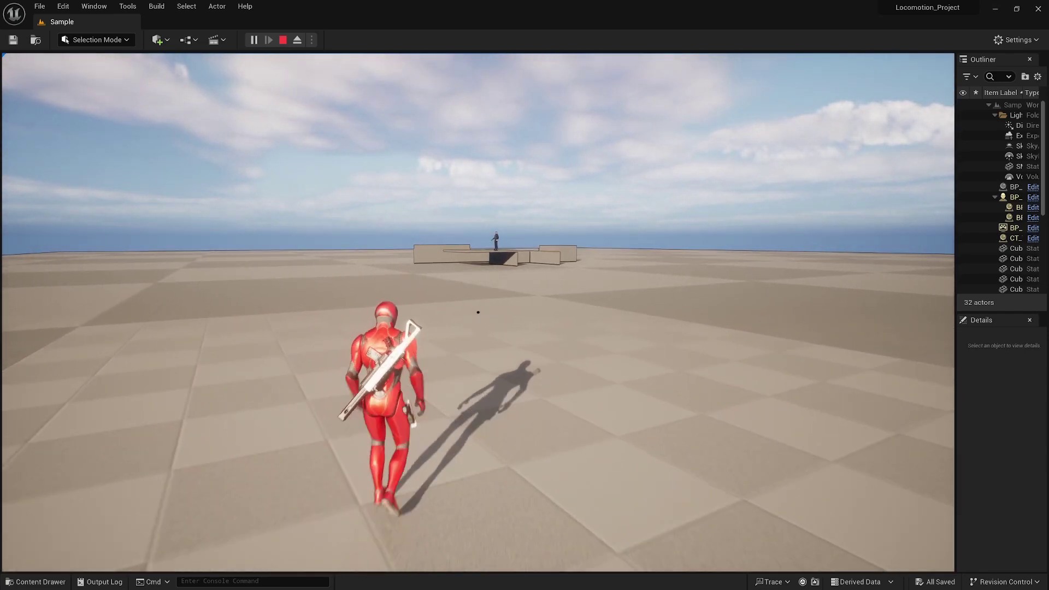
key(w)
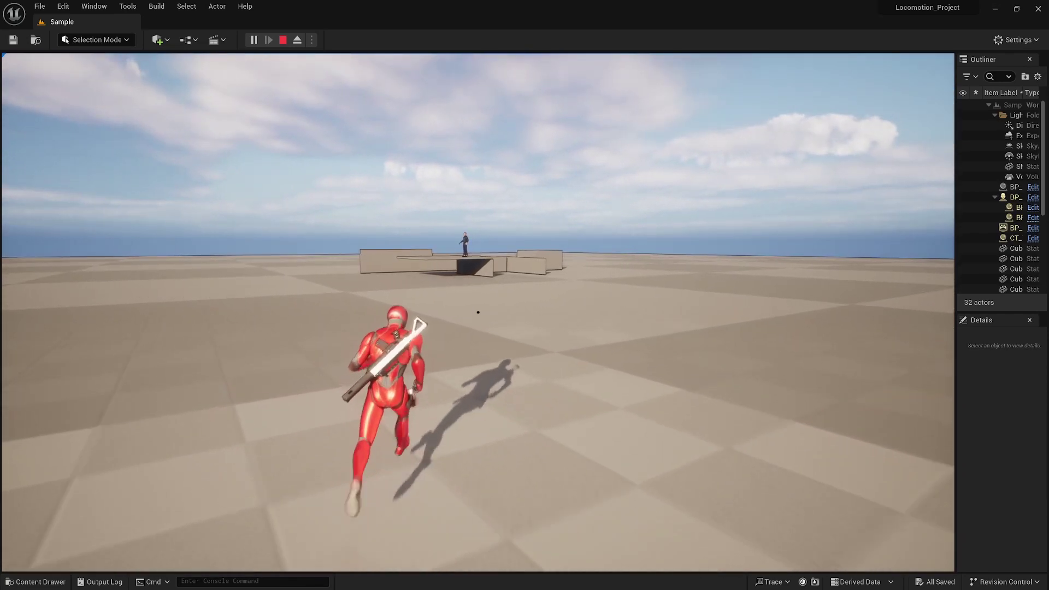
key(w)
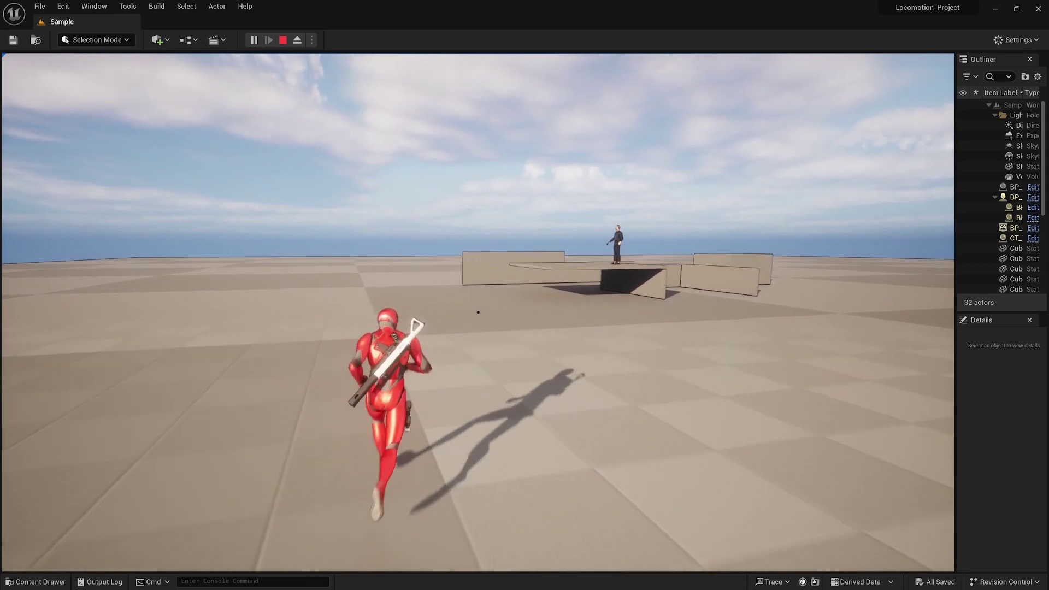
key(w)
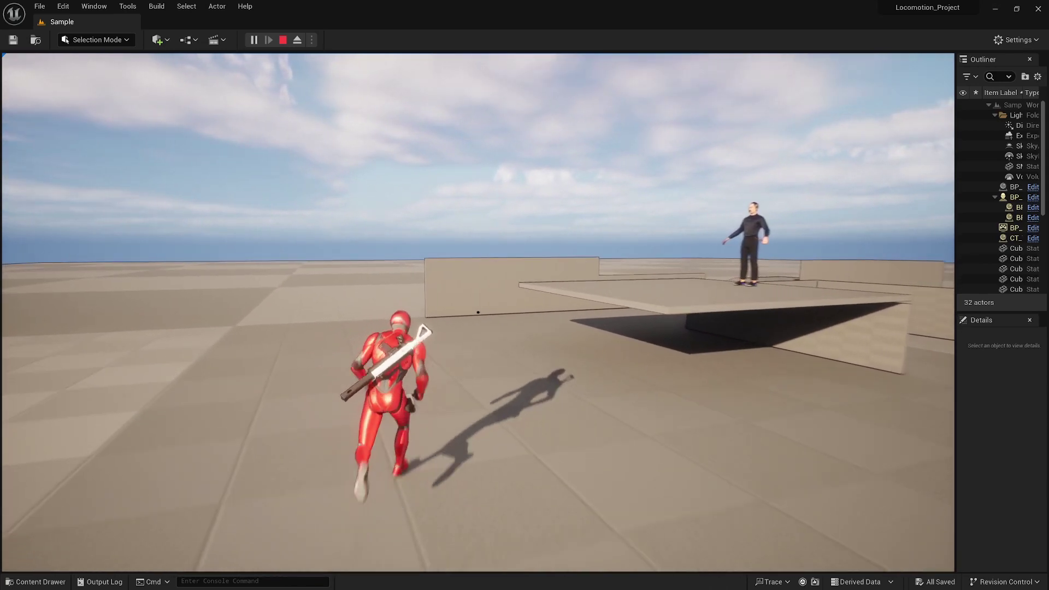
key(w)
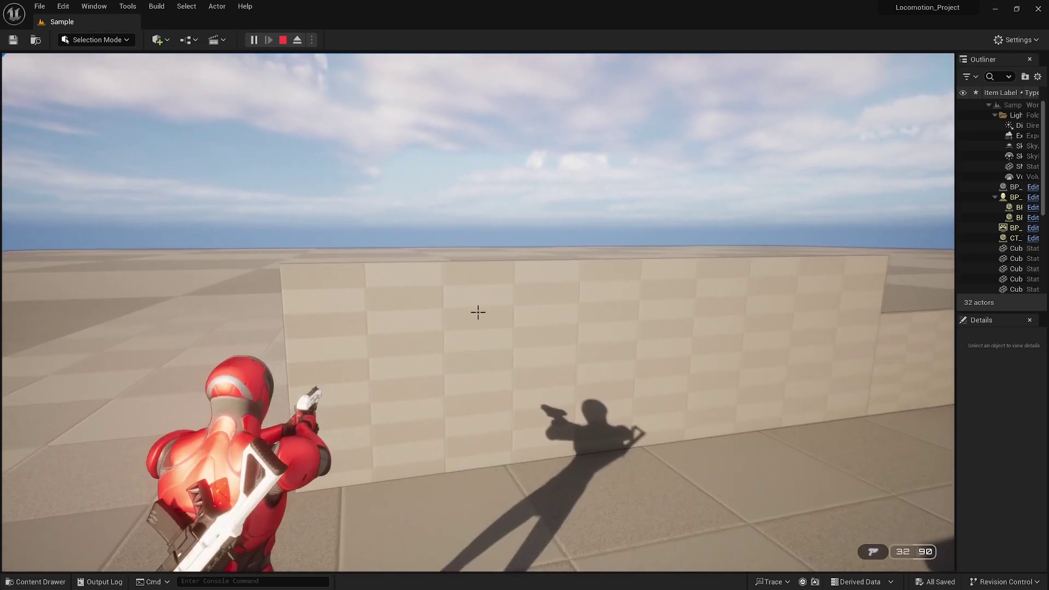
Fire the pistol and then the rifle at the wall, switching back to the pistol
click(479, 312)
click(478, 312)
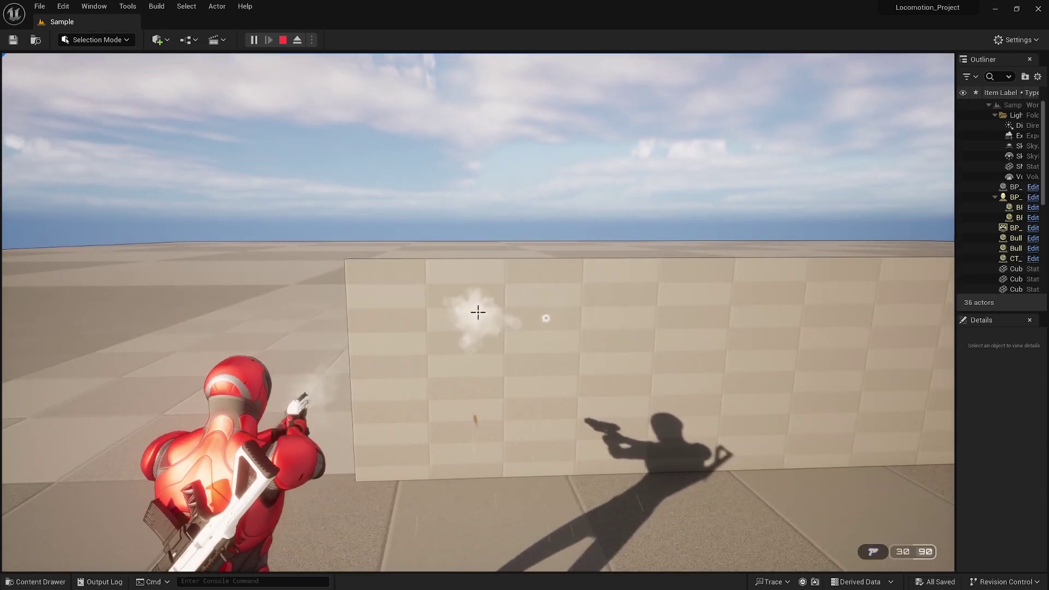
click(478, 312)
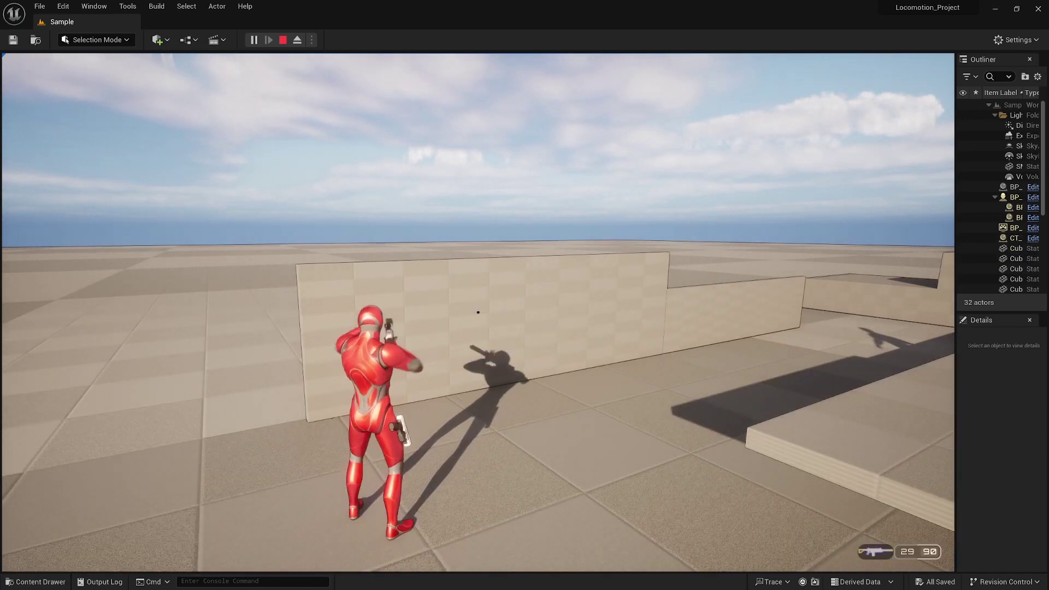
key(2)
click(478, 312)
click(478, 312)
click(478, 312)
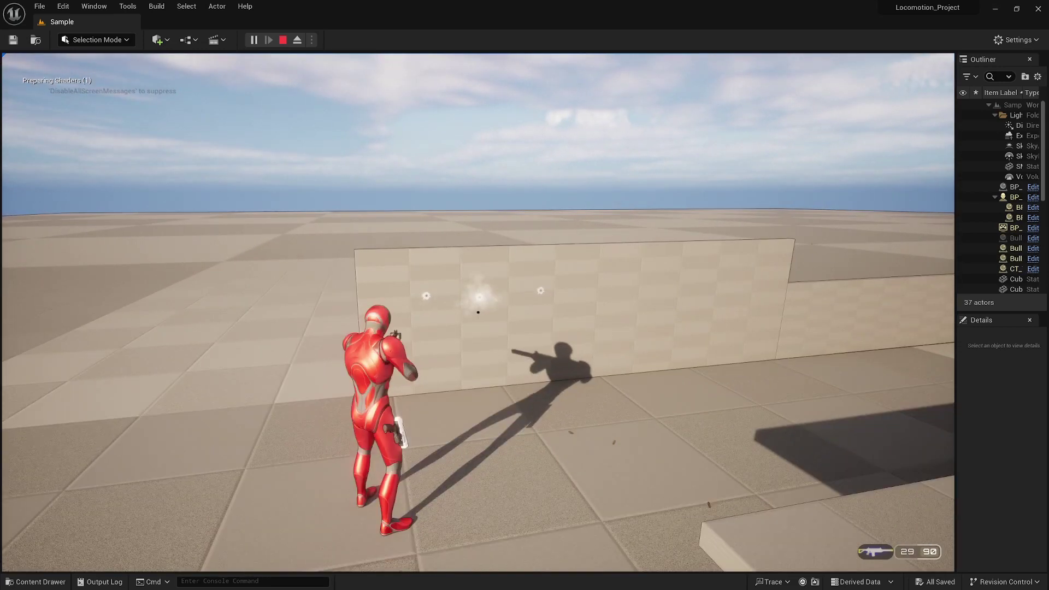
key(1)
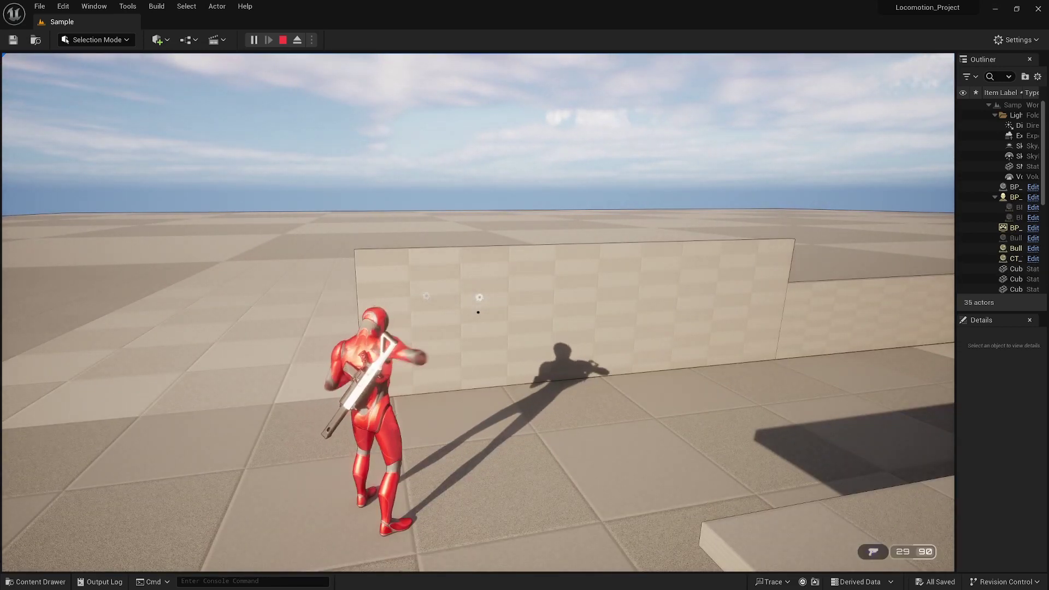
Run onto the raised platform and fire pistol shots at the standing man
key(w)
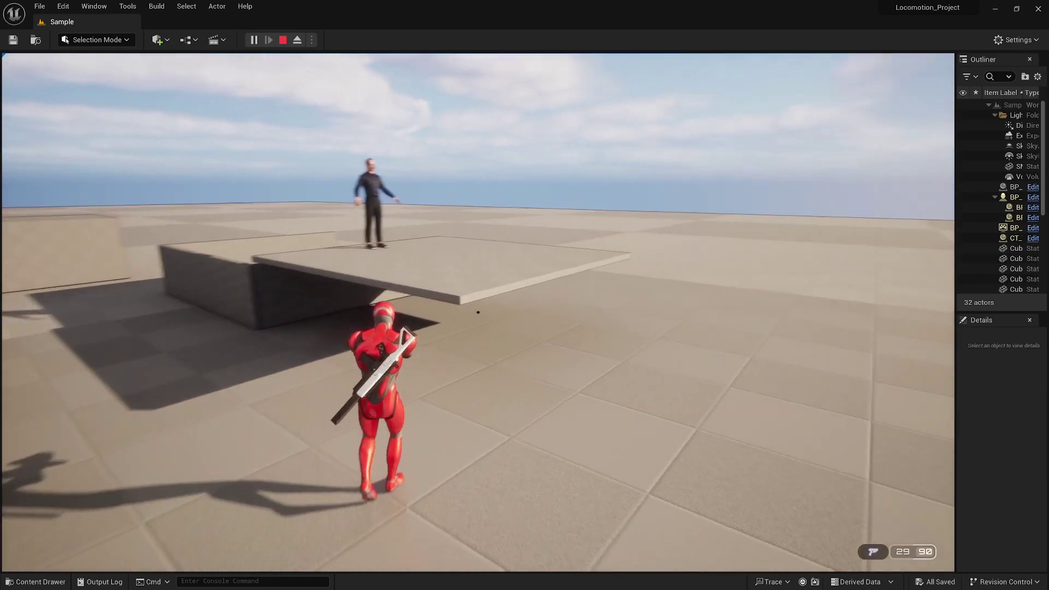
key(space)
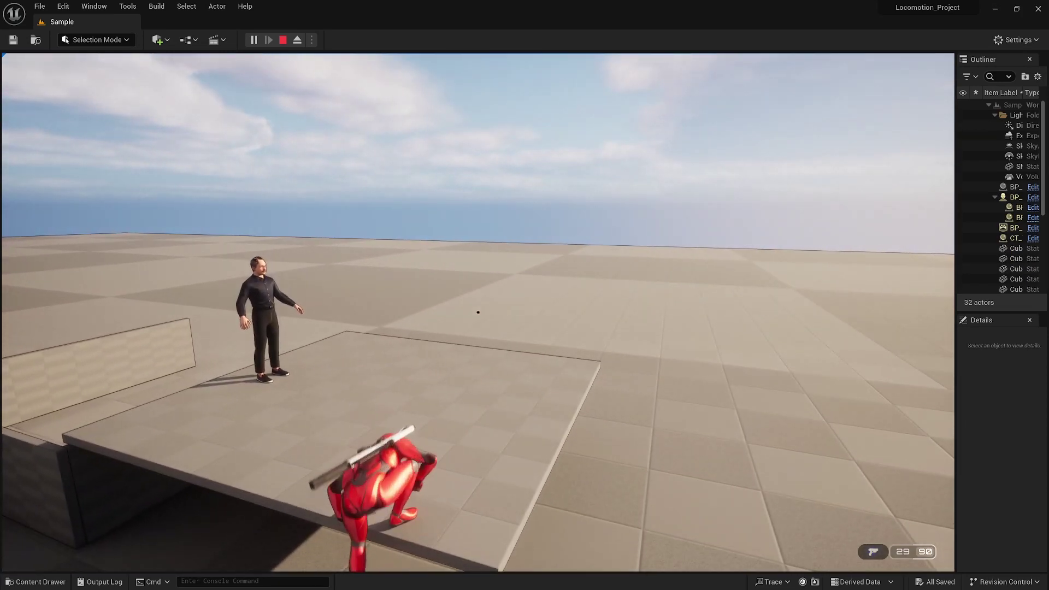
key(w)
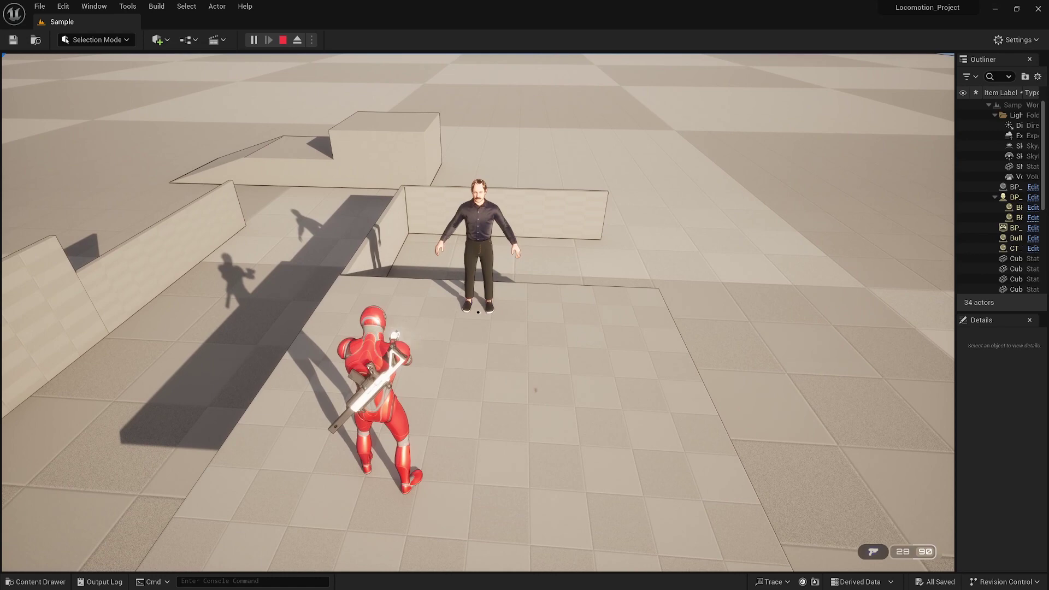
click(478, 312)
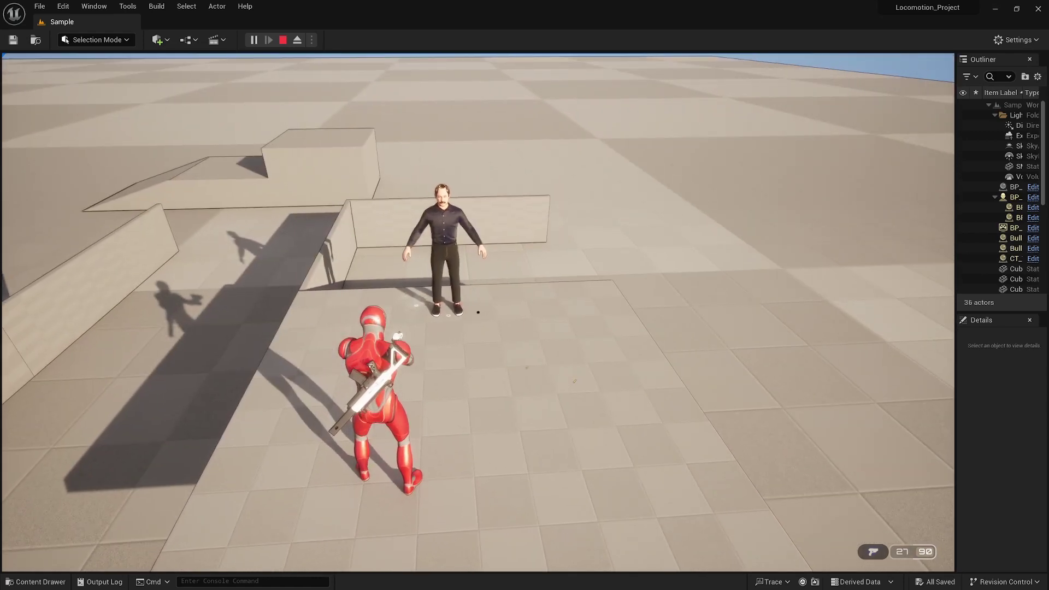
click(479, 312)
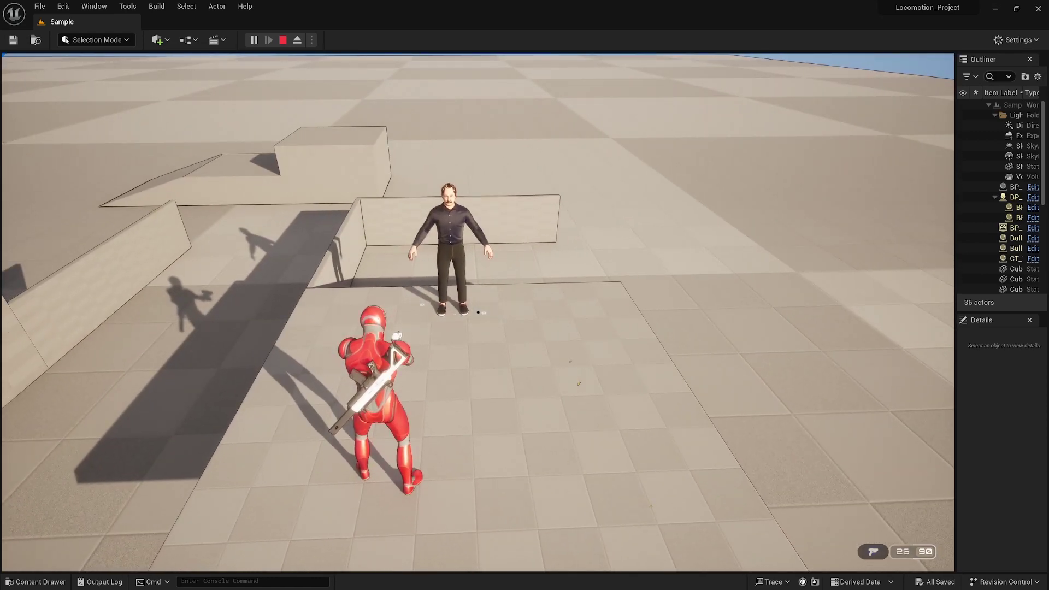
key(w)
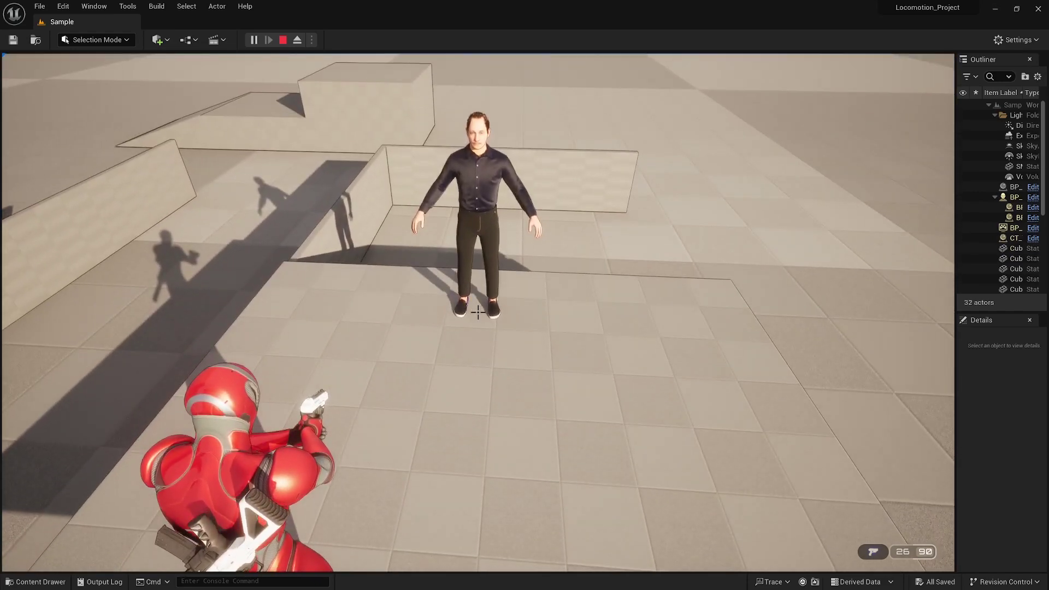
click(478, 312)
click(479, 312)
click(478, 312)
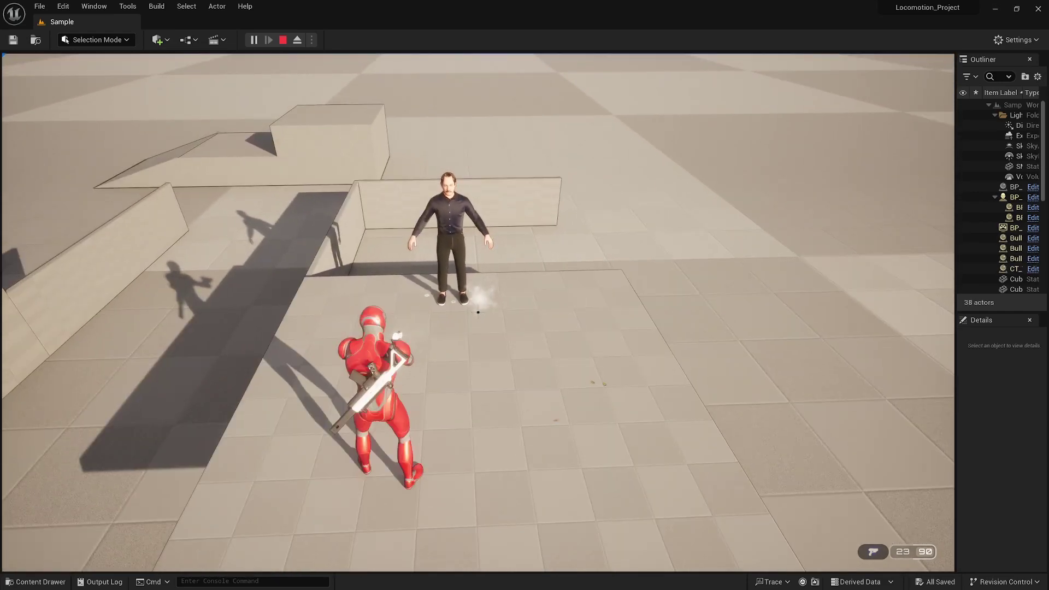
Jump forward, walk back toward the camera, and end the play session
key(space)
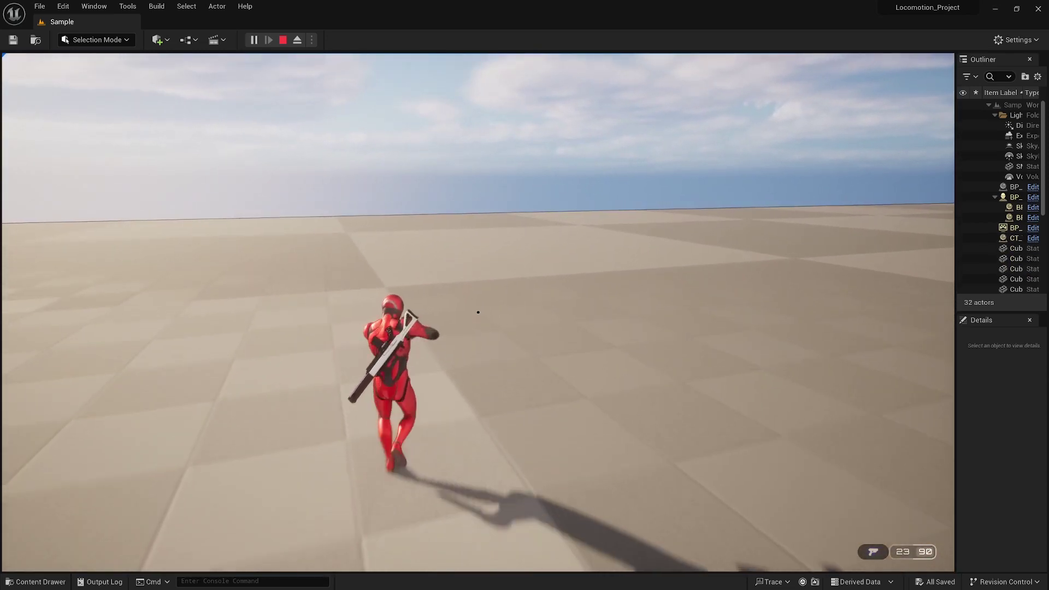
key(s)
key(Escape)
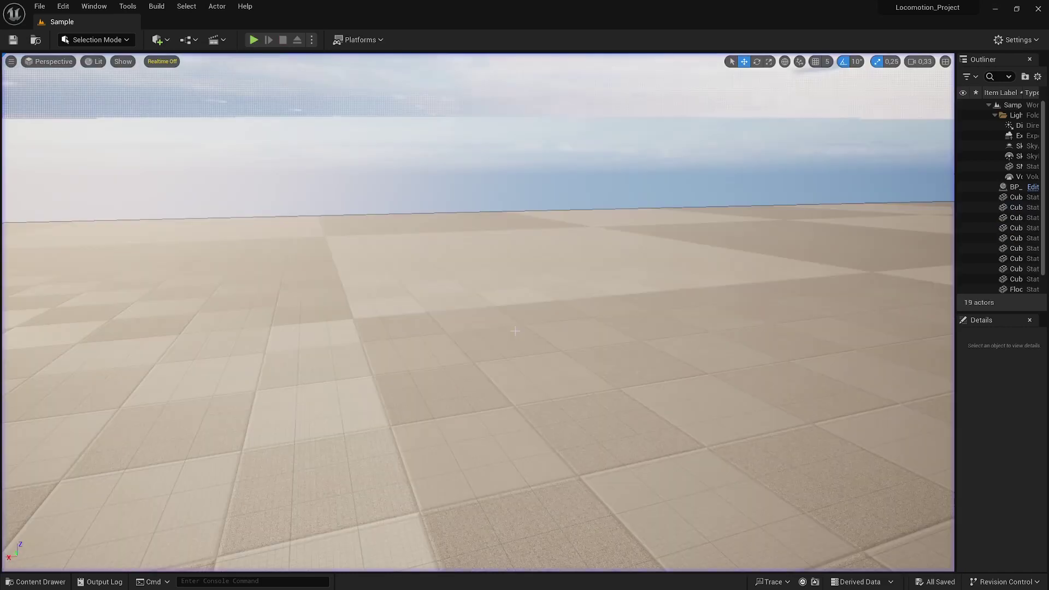
Open the Demonstration level from Content > Arena > Maps and close the map check log
click(36, 581)
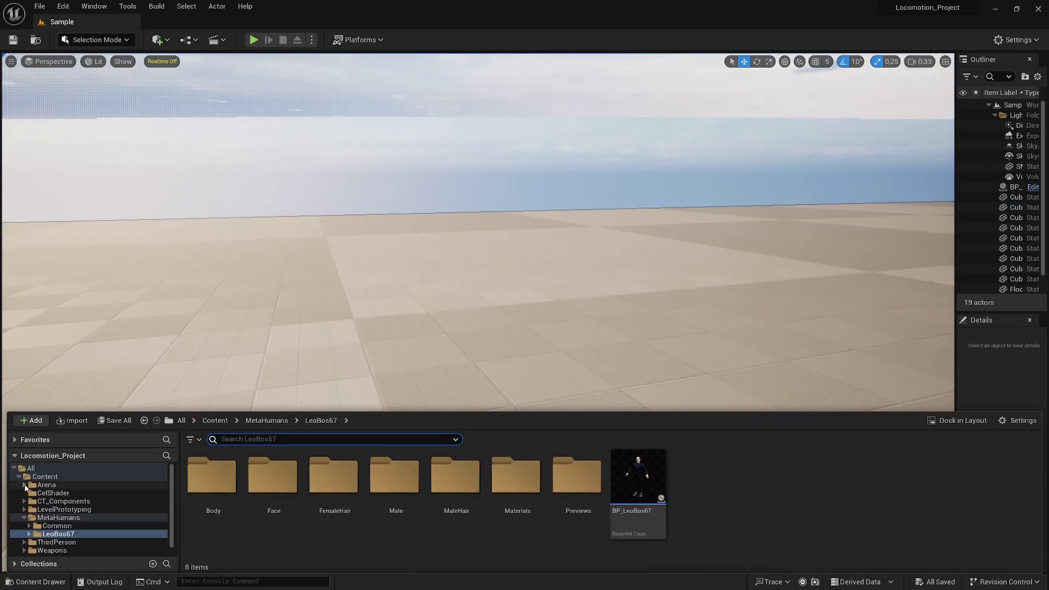
click(25, 485)
click(47, 502)
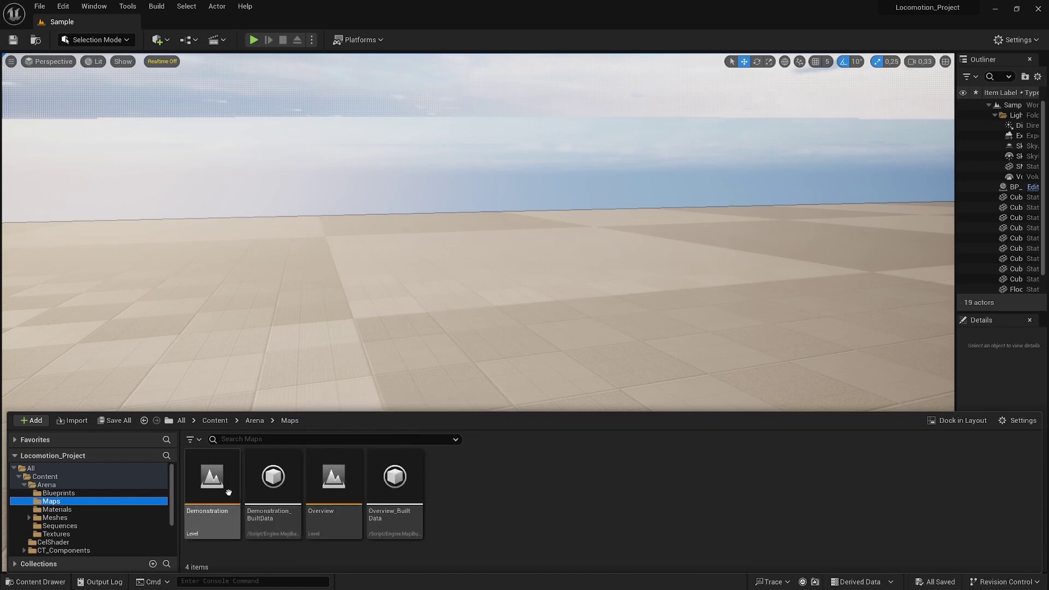
double_click(214, 482)
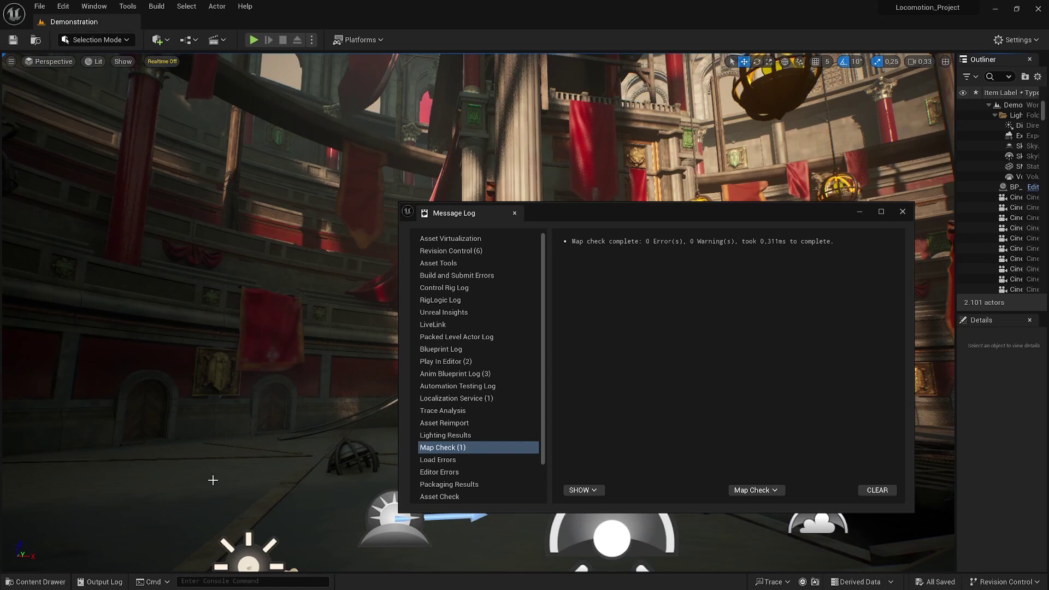
click(903, 213)
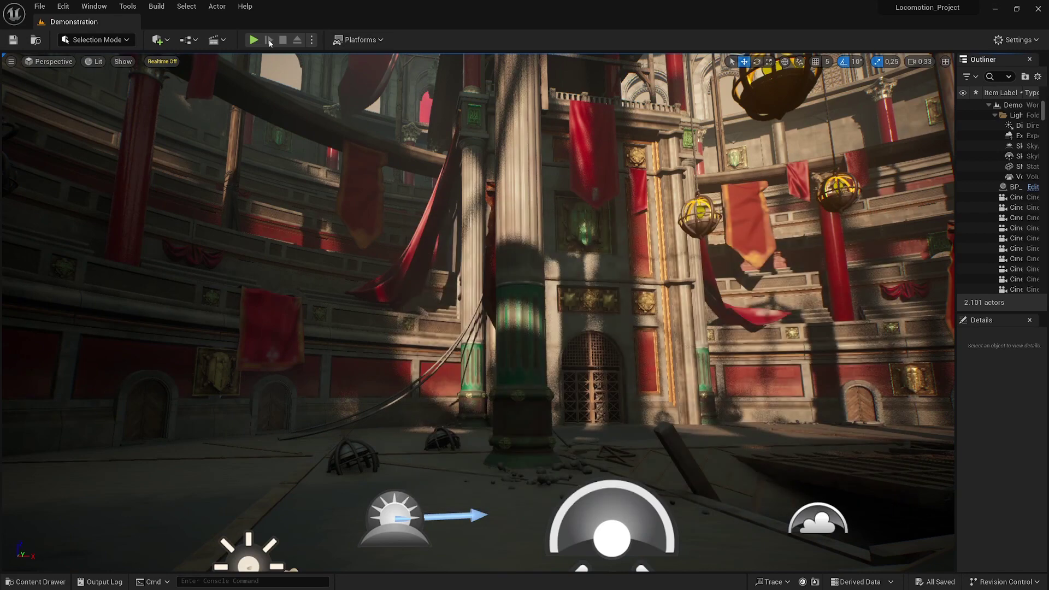
Play the Demonstration level and run the character over the planks, stone steps and arena floor
click(255, 42)
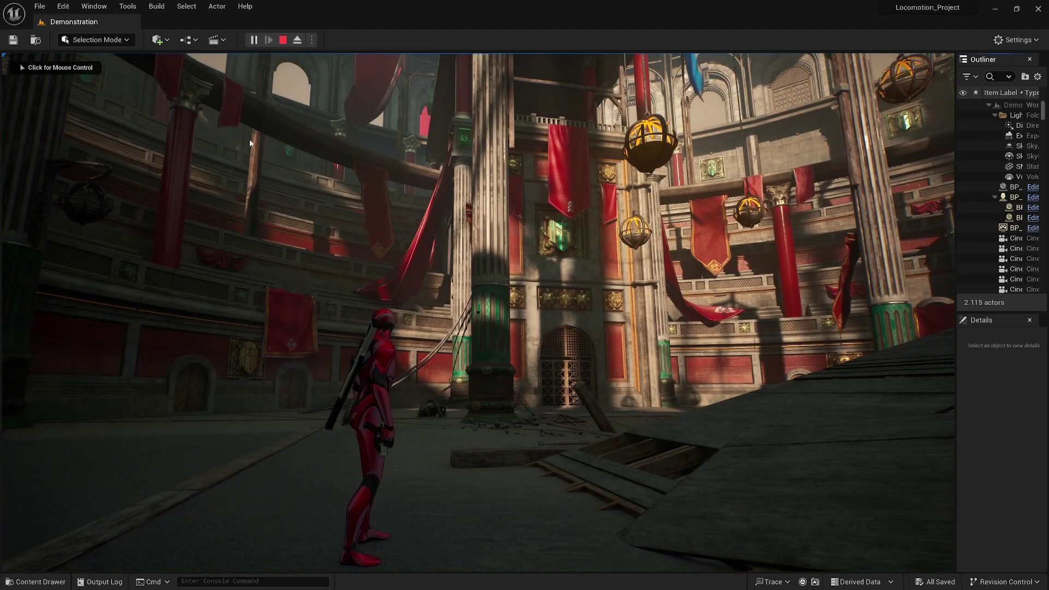
click(478, 312)
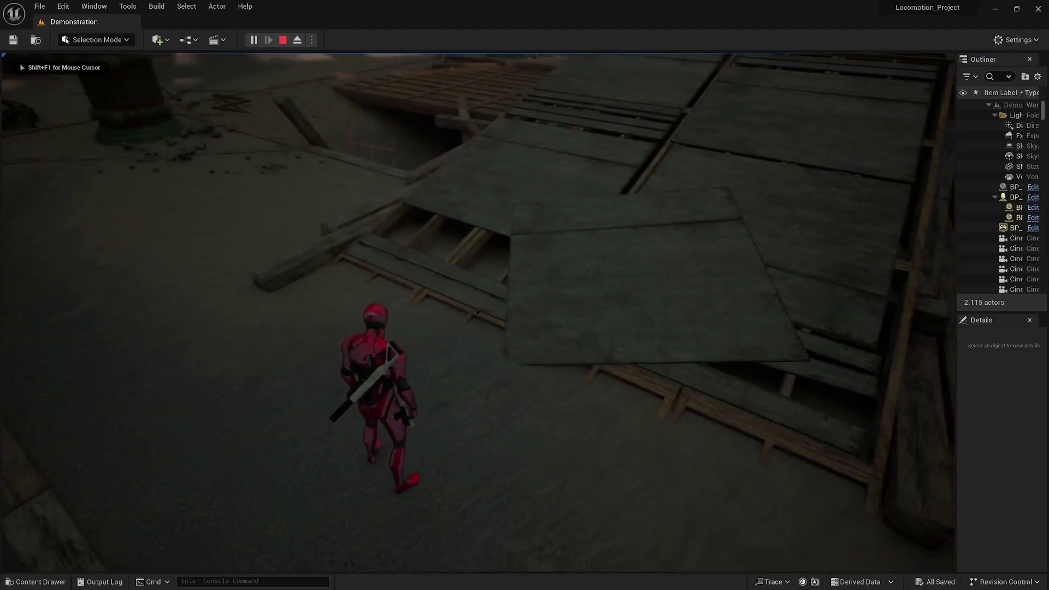
key(w)
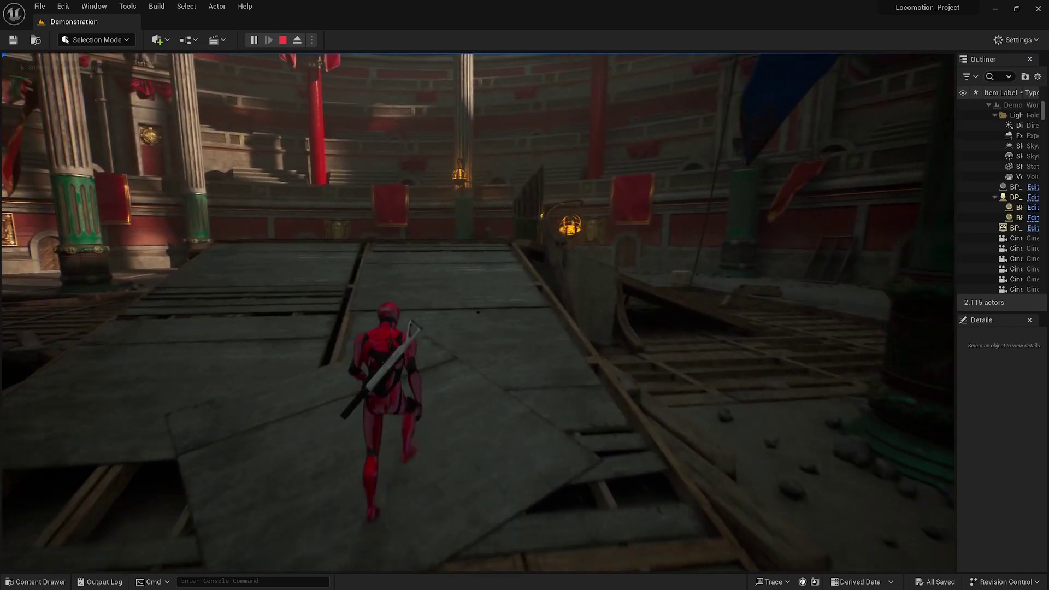
key(w)
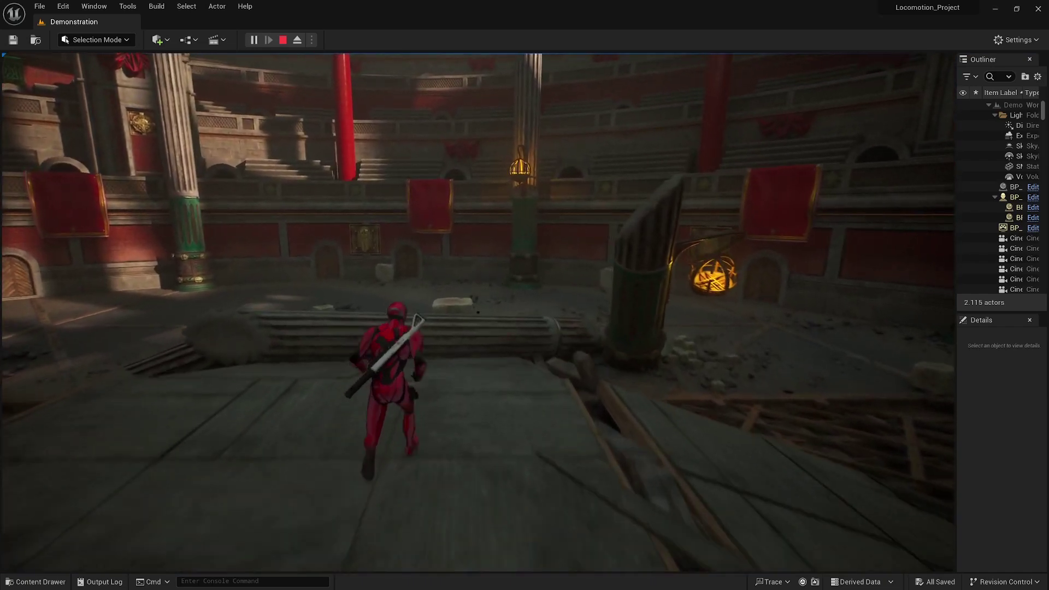
key(w)
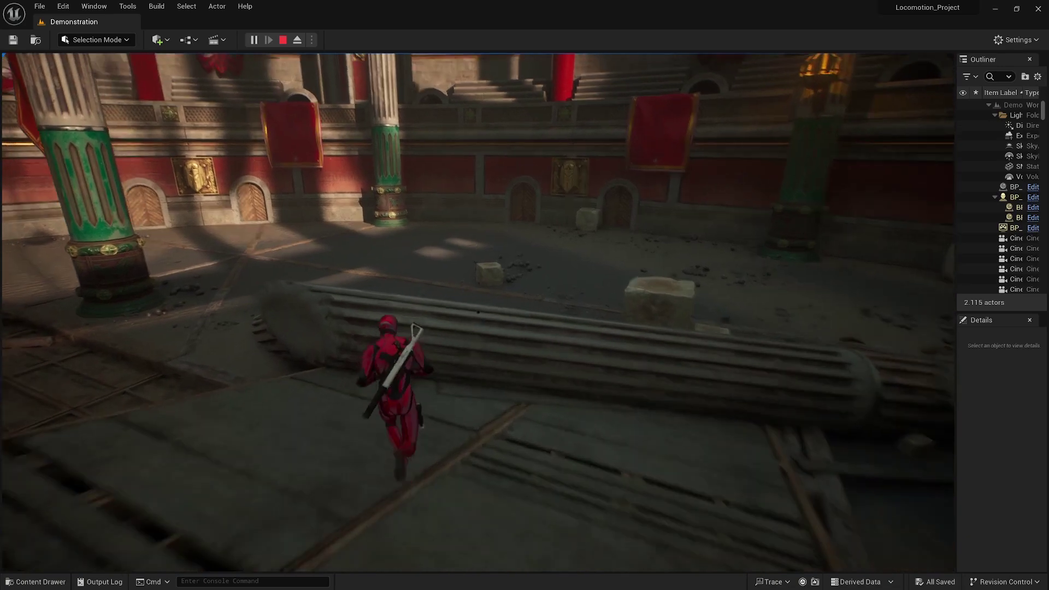
key(w)
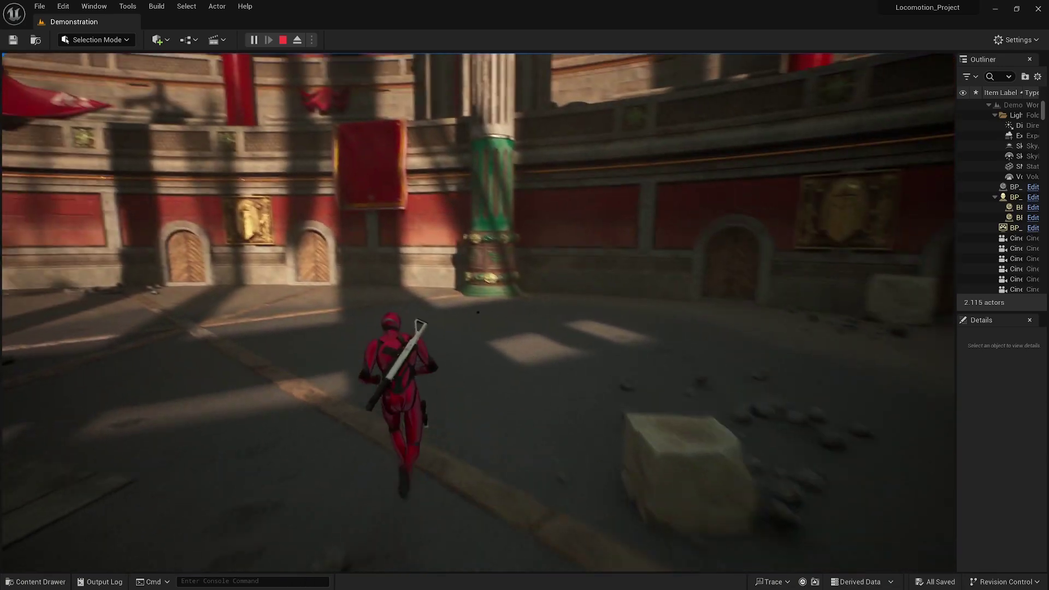
key(w)
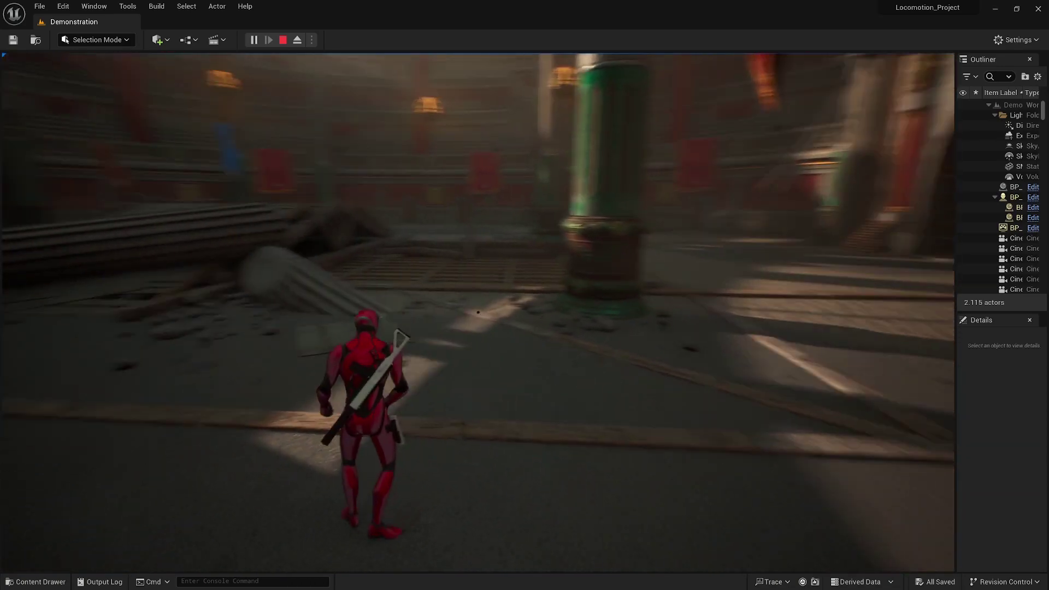
key(w)
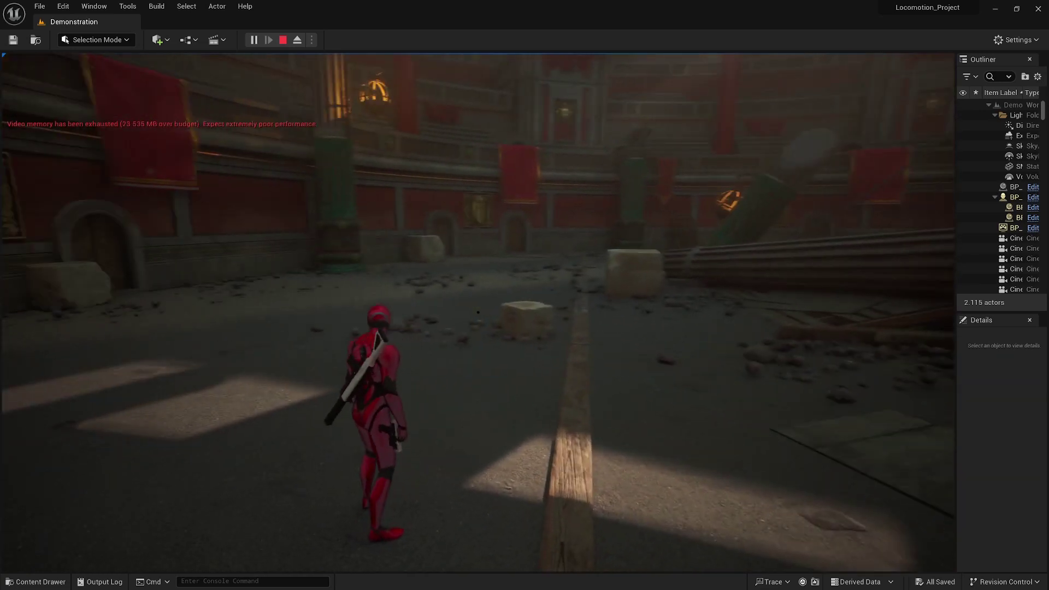
key(w)
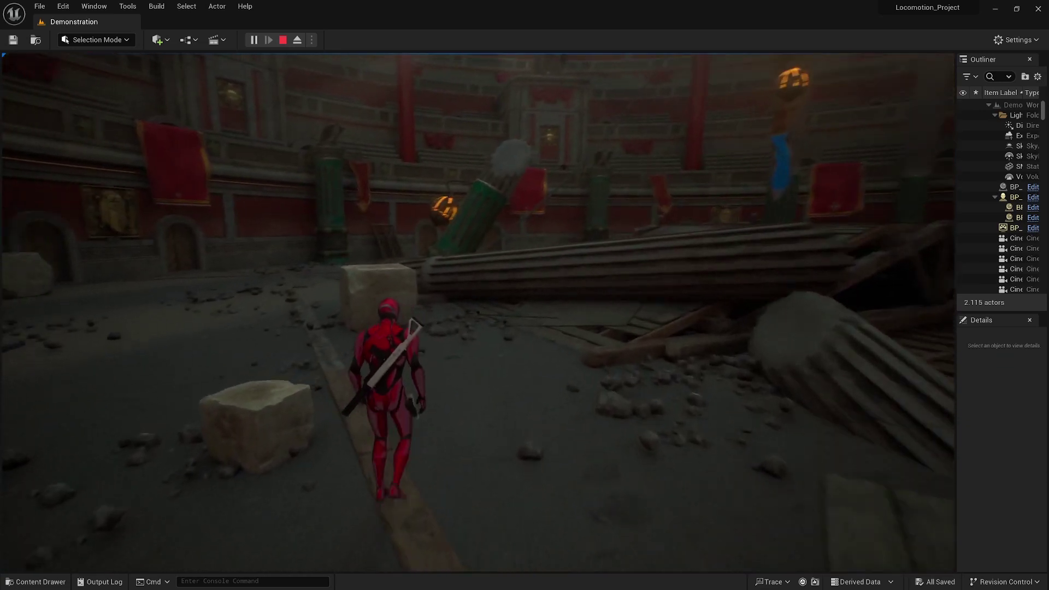
key(w)
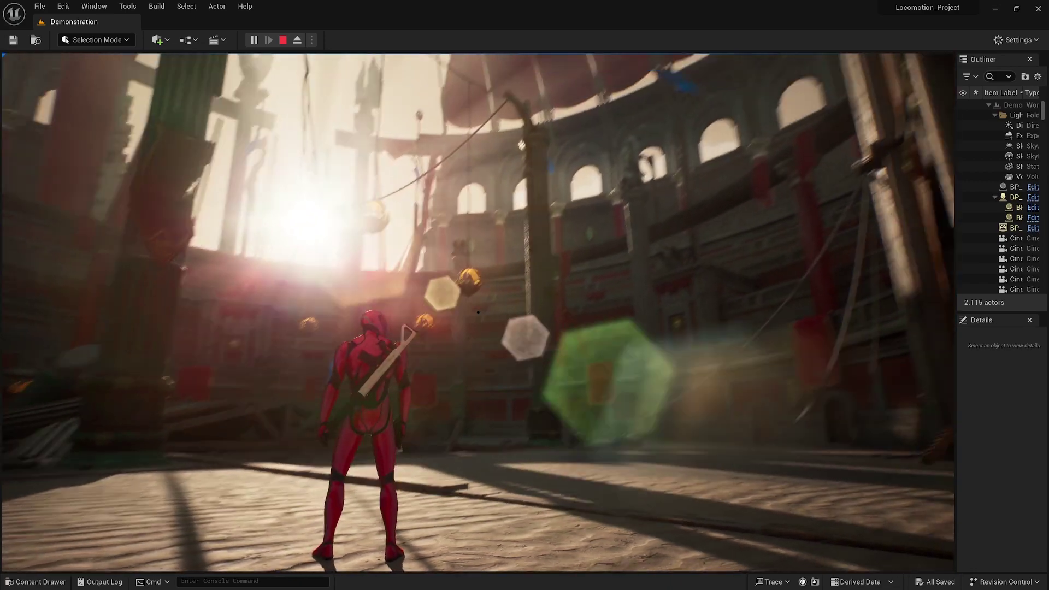
Walk the character along the gate wall, under the wooden beams, through the tunnel to the green pillar
key(w)
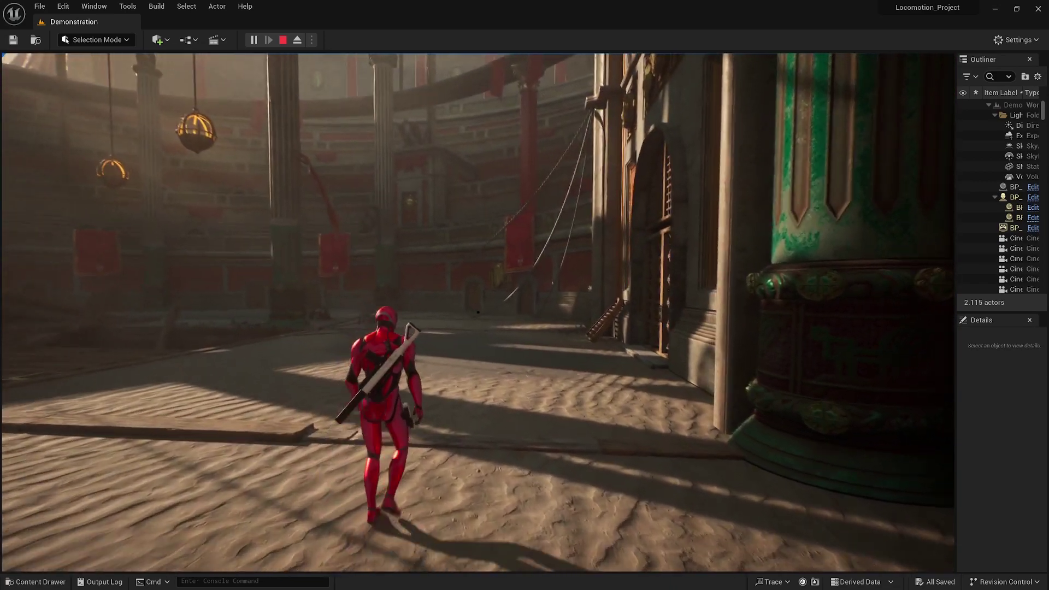
key(w)
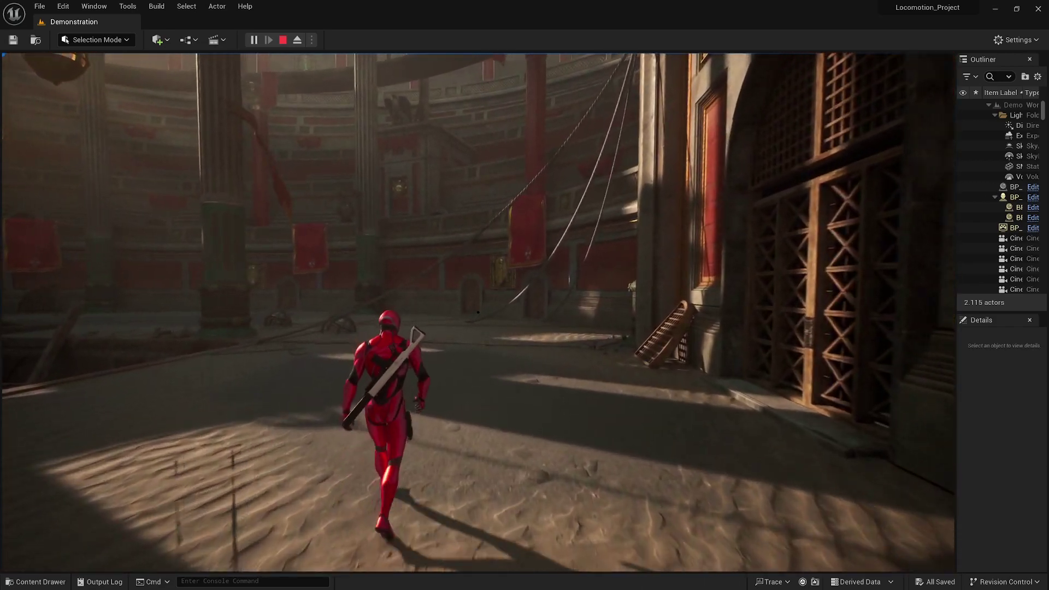
key(w)
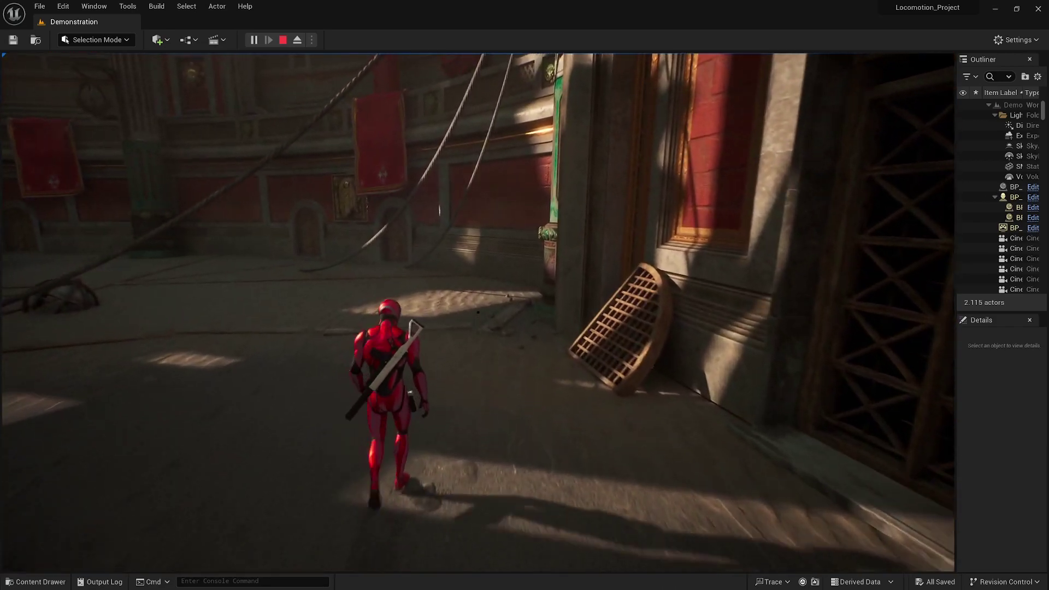
key(w)
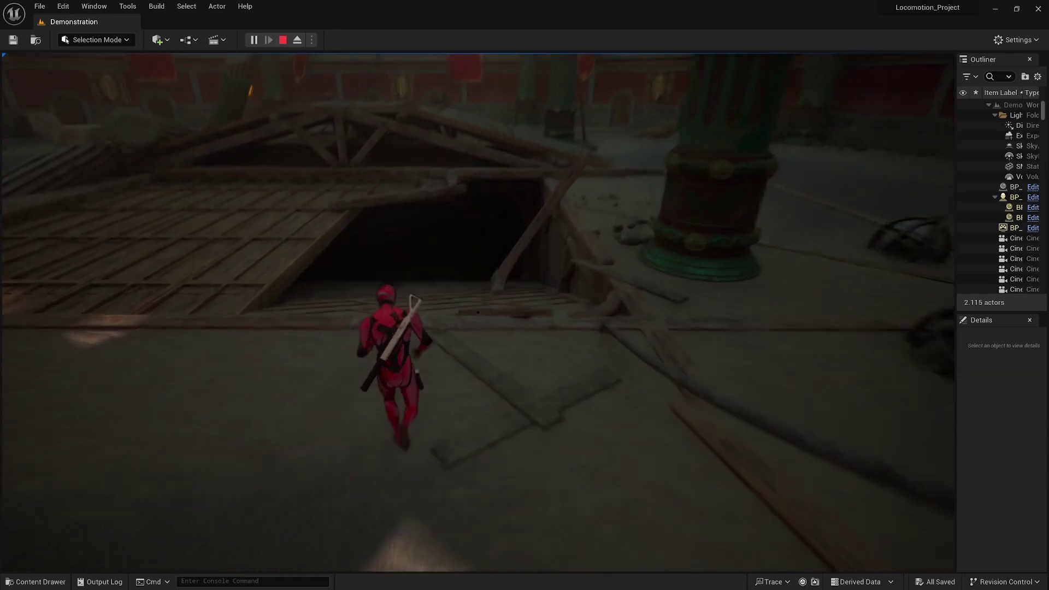
key(w)
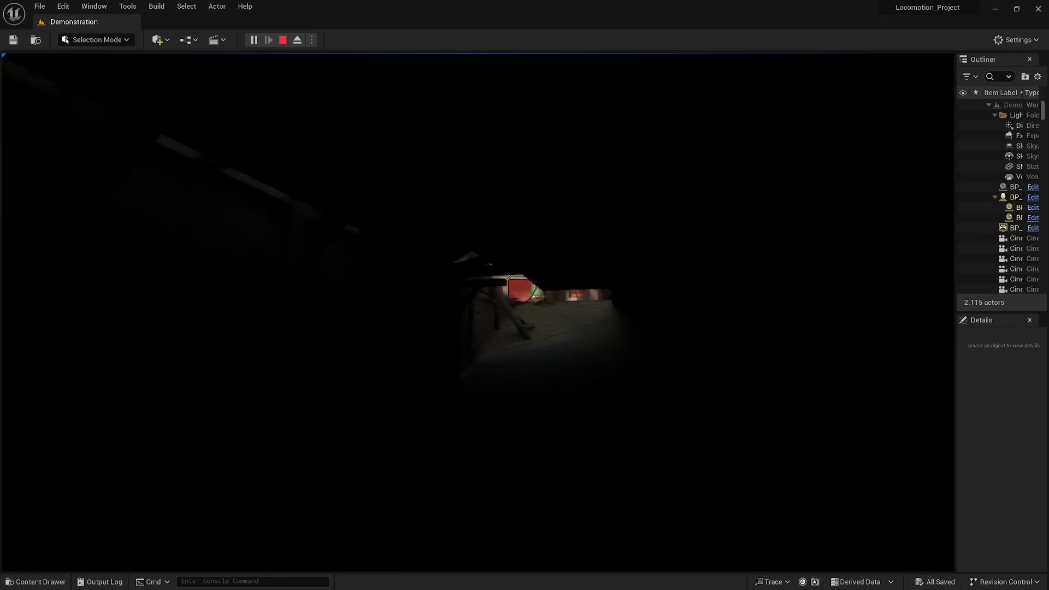
key(w)
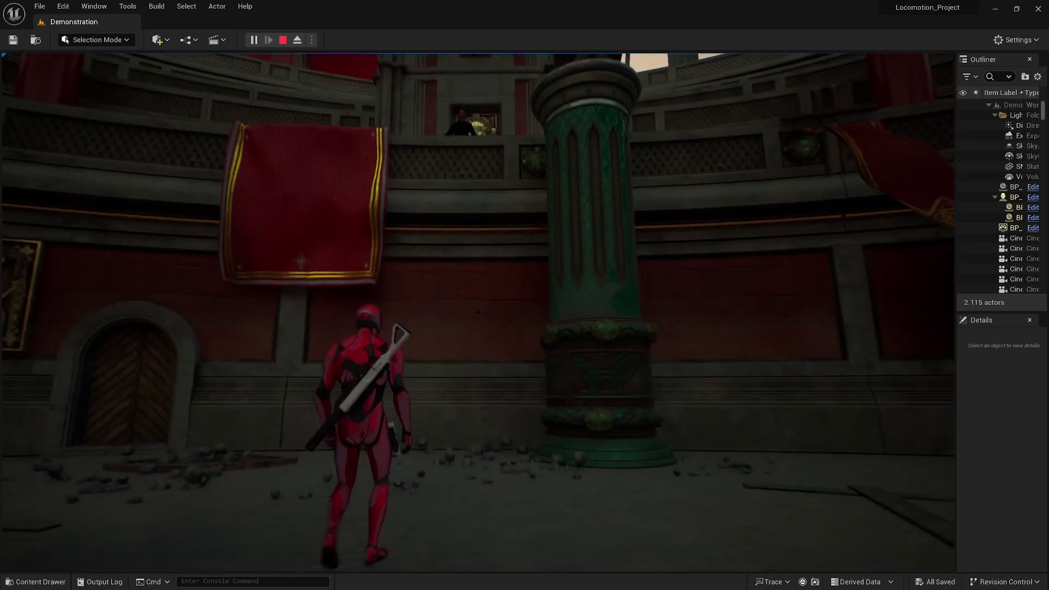
key(w)
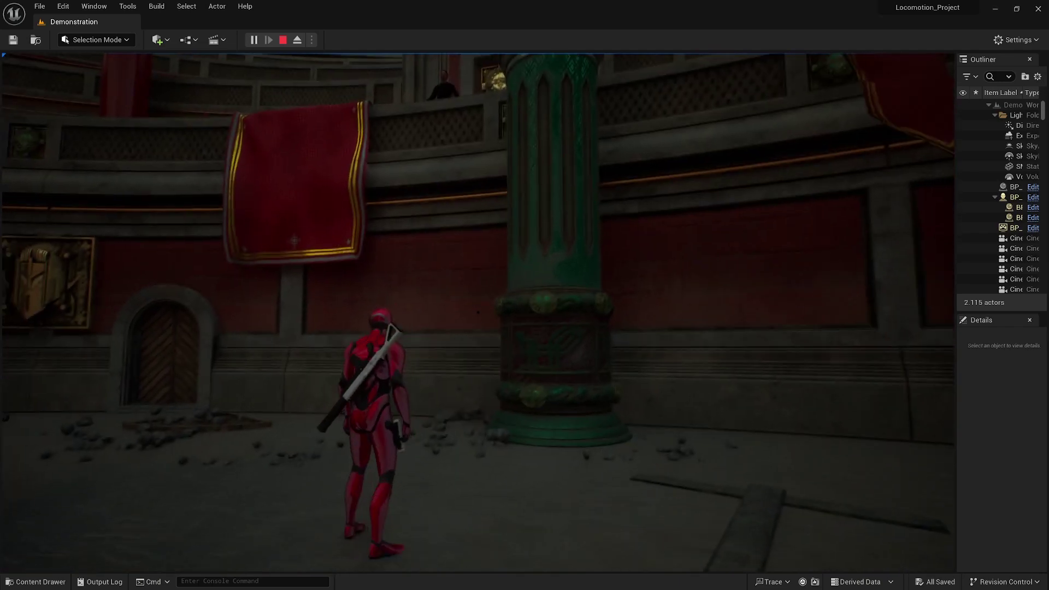
key(w)
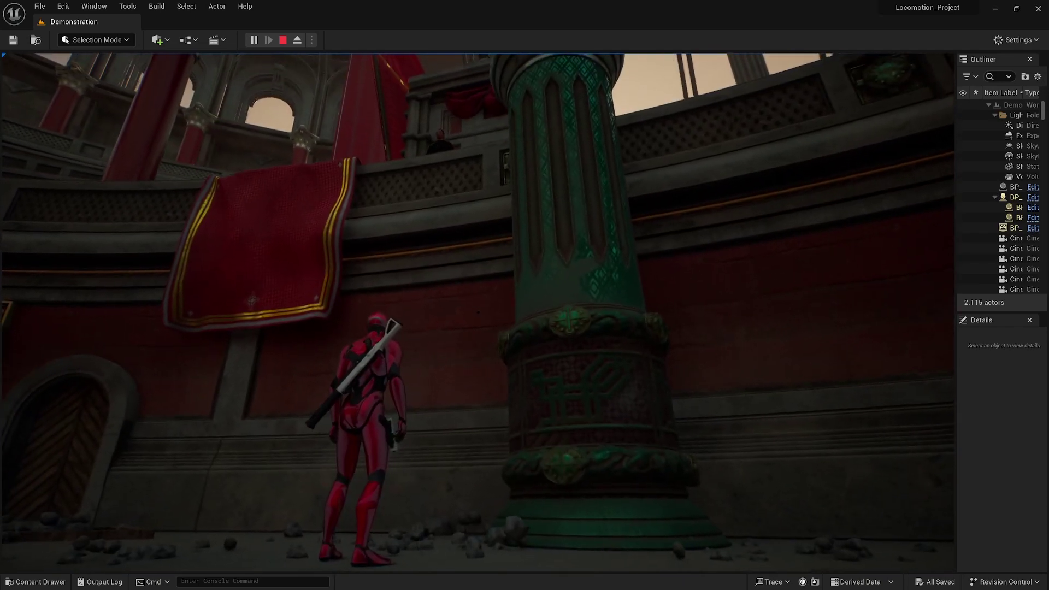